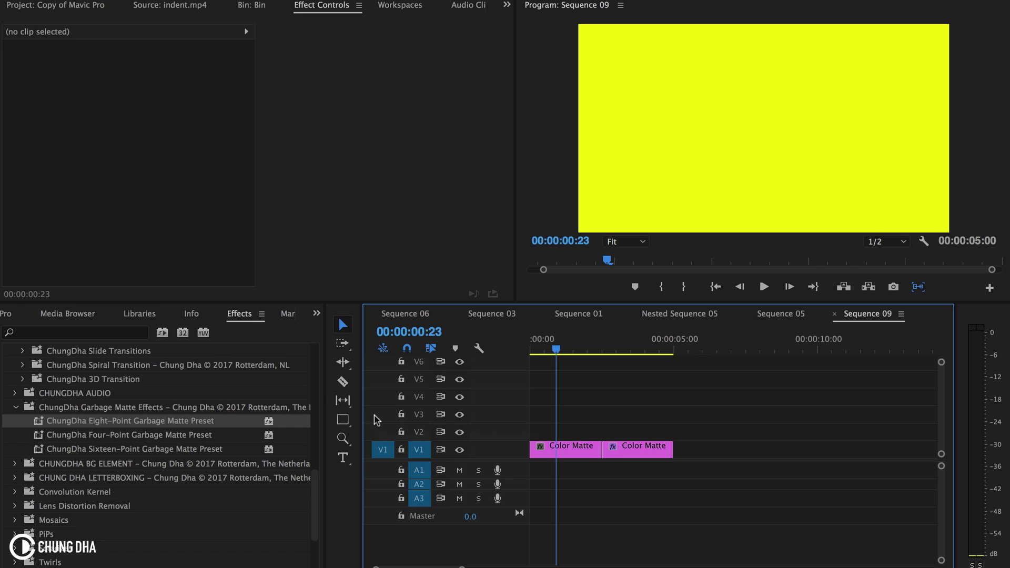
Select the first yellow Color Matte clip on V1 to show its Motion, Opacity and Time Remapping.
left_click(588, 449)
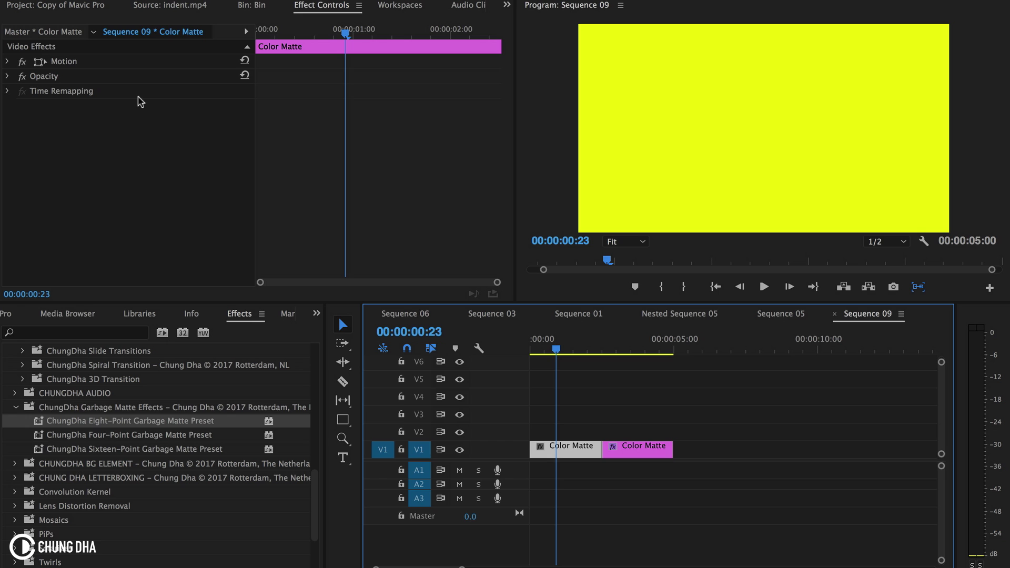
Expand Opacity and try out an elliptical mask, reshaping, widening and feathering it.
left_click(8, 77)
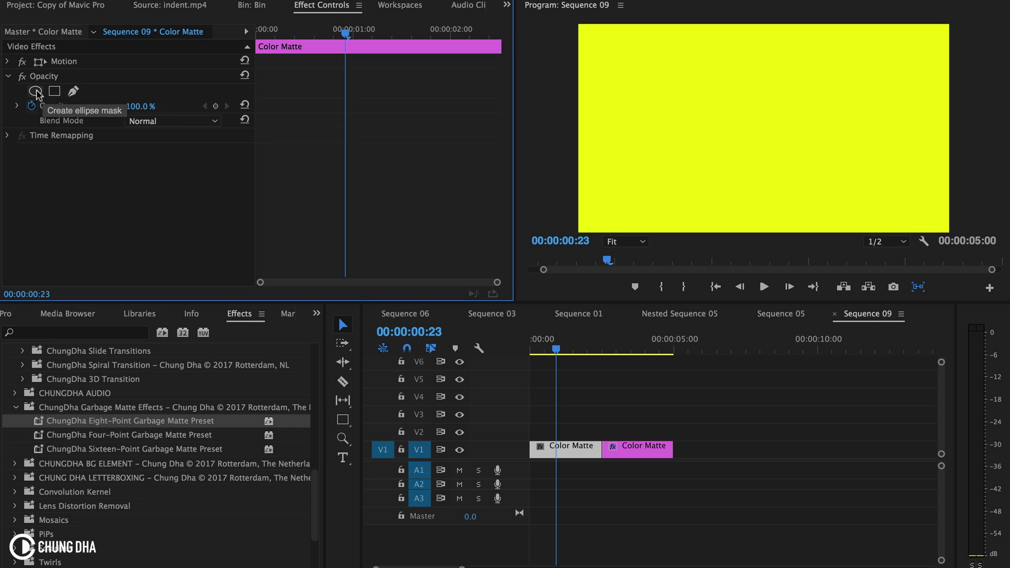
left_click(36, 91)
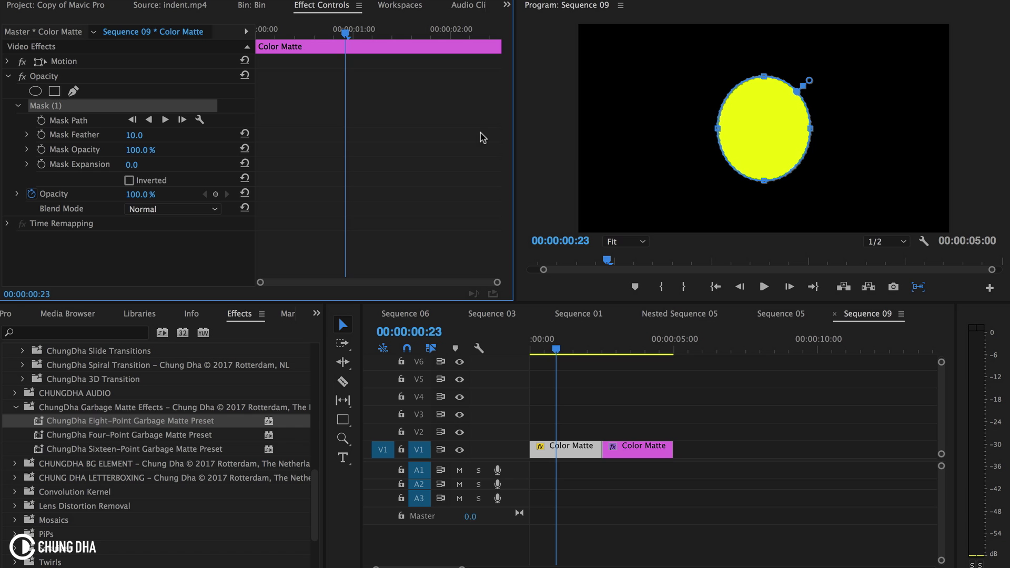
left_click_drag(766, 77, 722, 163)
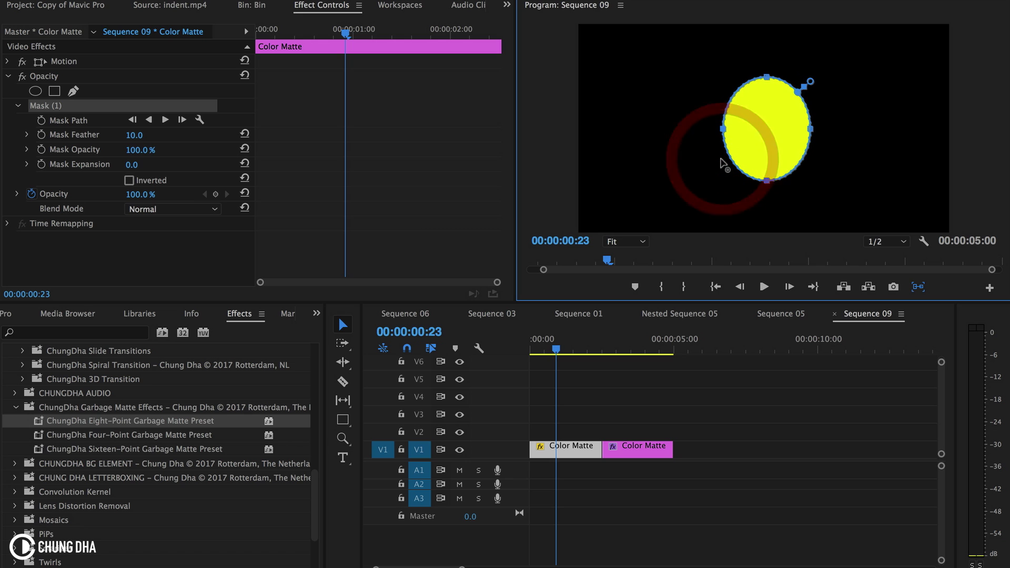
left_click_drag(811, 129, 725, 128)
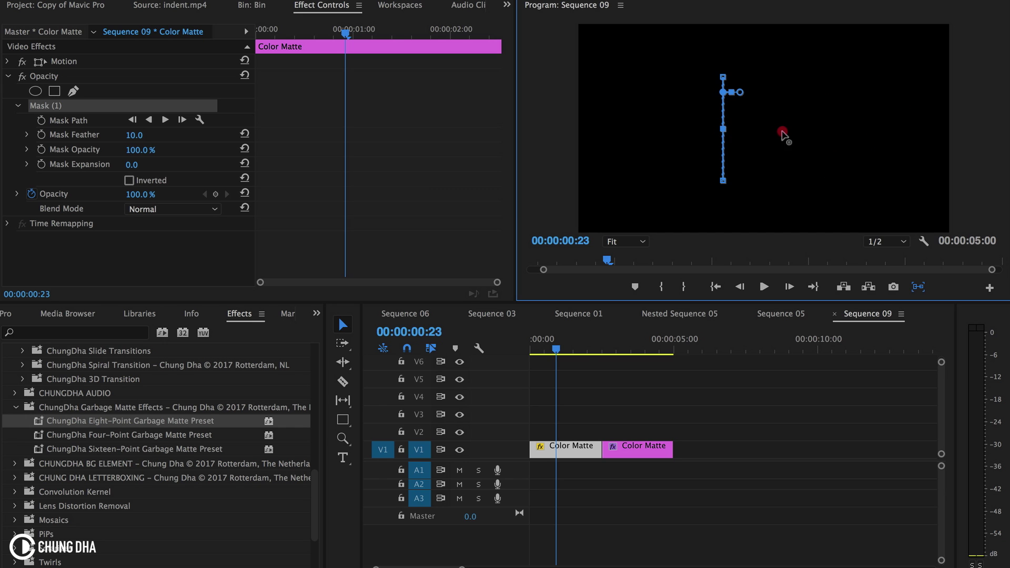
left_click_drag(740, 92, 793, 124)
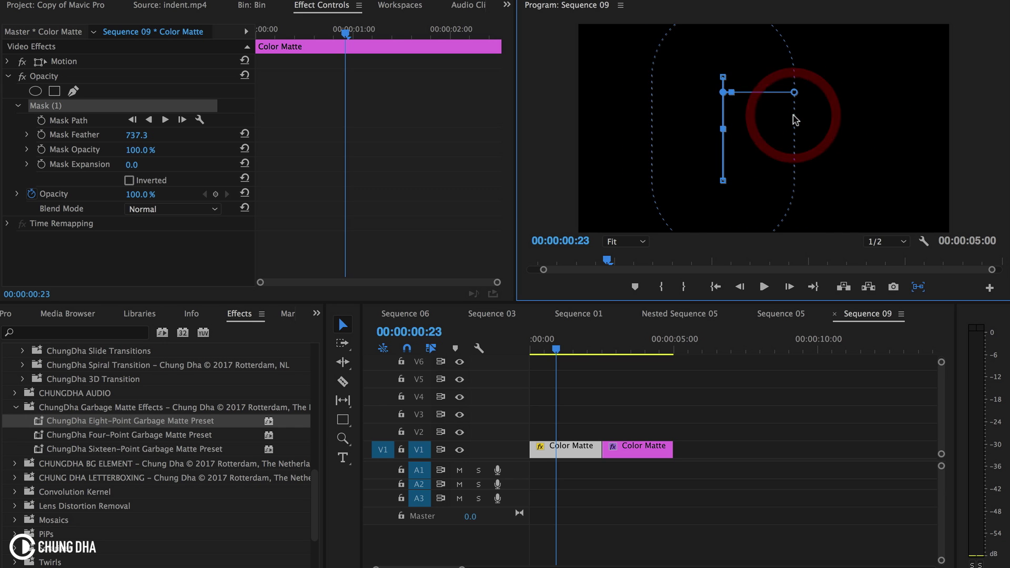
left_click_drag(722, 79, 725, 164)
Undo the mask edits and delete Mask (1), leaving the frame fully yellow.
key("super+z")
key("super+z")
key("super+z")
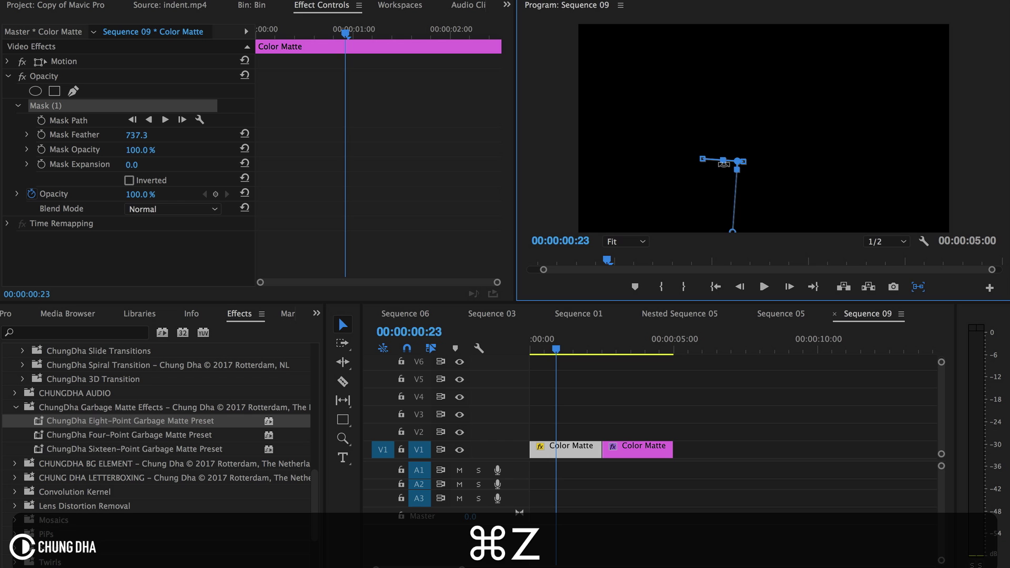
left_click(61, 105)
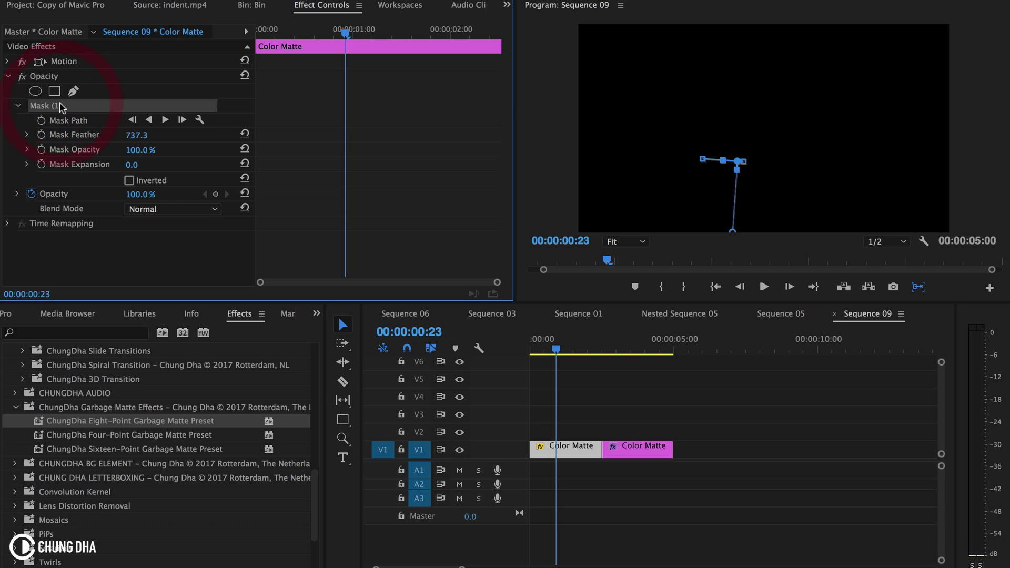
key("BackSpace")
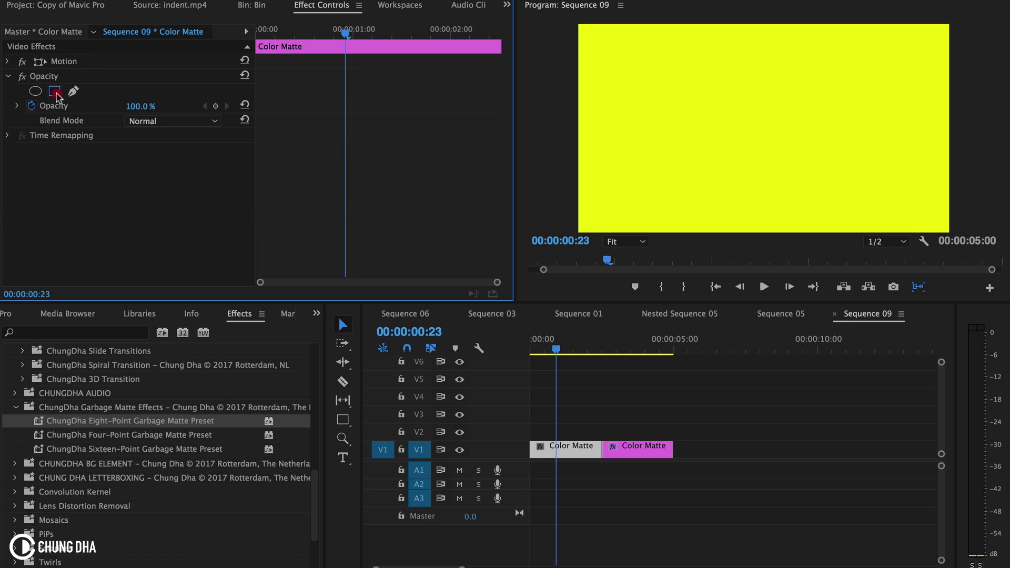
Add a rectangle Opacity mask, spread its bottom corners into a trapezoid, and save the project.
left_click(54, 91)
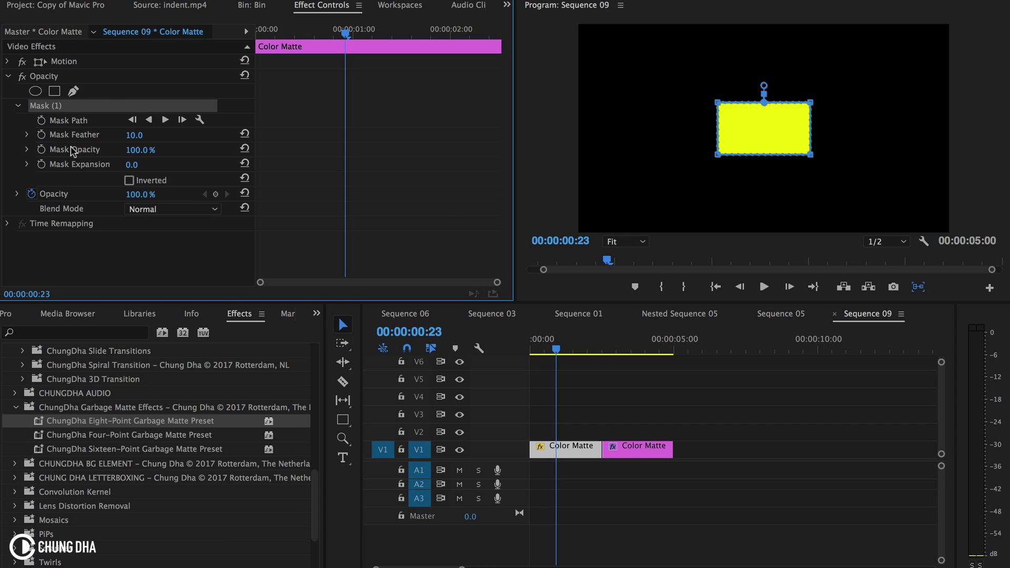
key("space")
key("space")
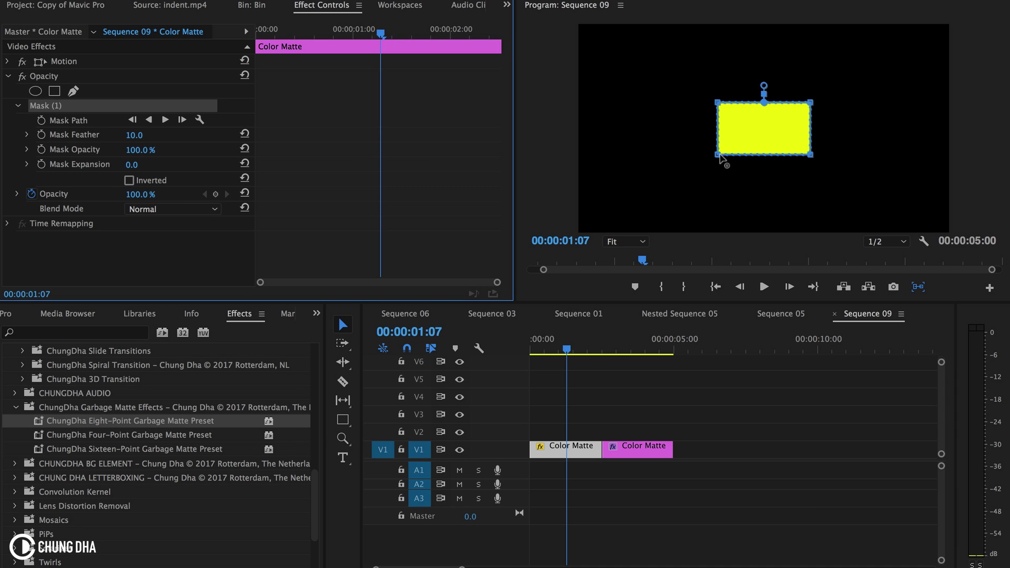
left_click_drag(716, 155, 670, 177)
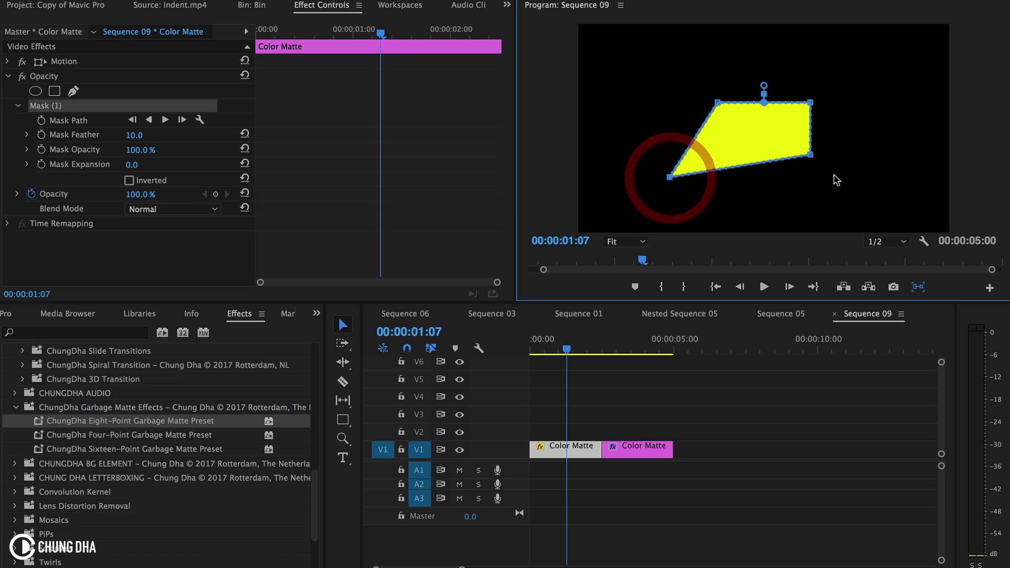
left_click_drag(811, 155, 885, 180)
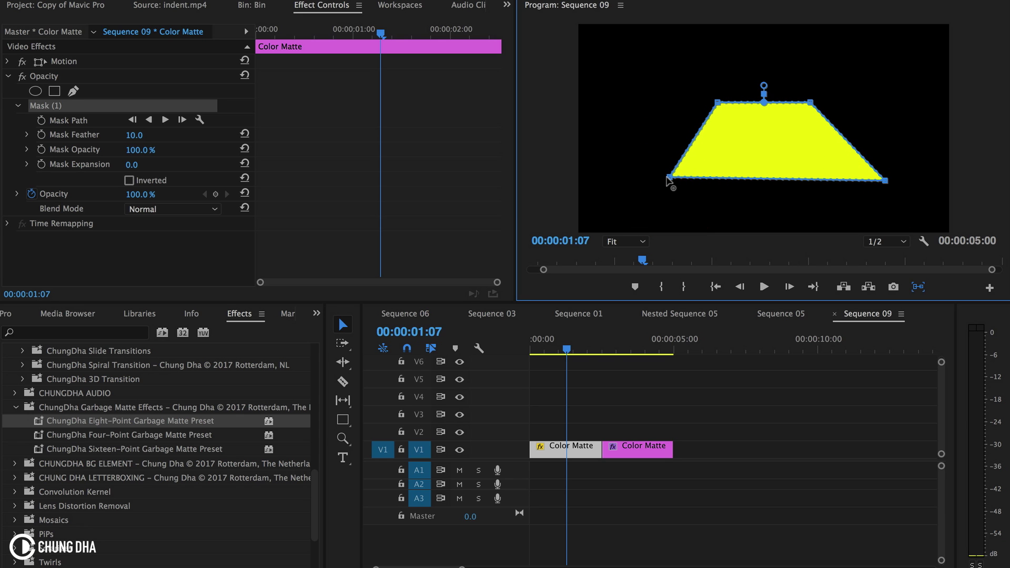
left_click_drag(669, 177, 653, 186)
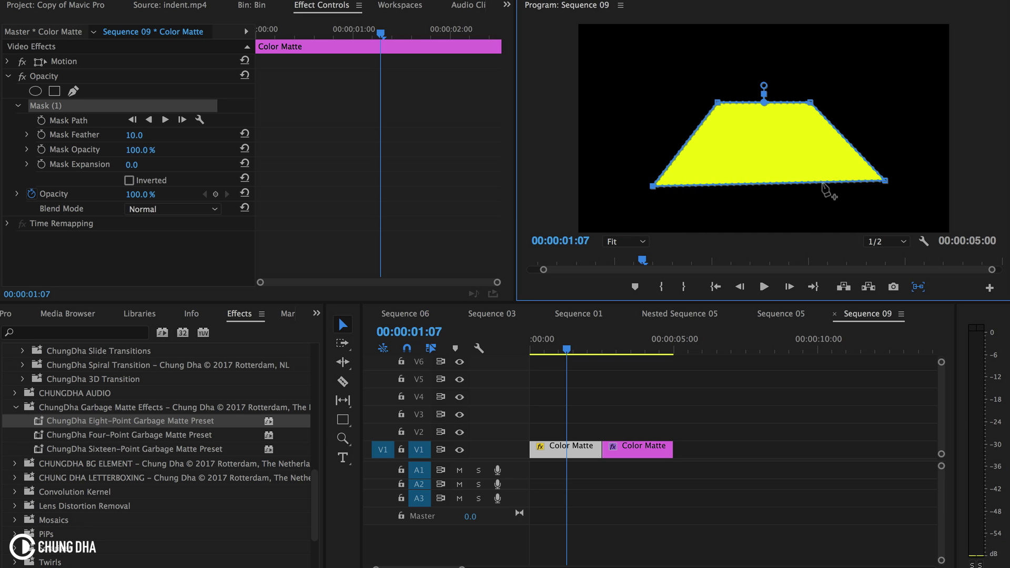
left_click_drag(886, 181, 896, 188)
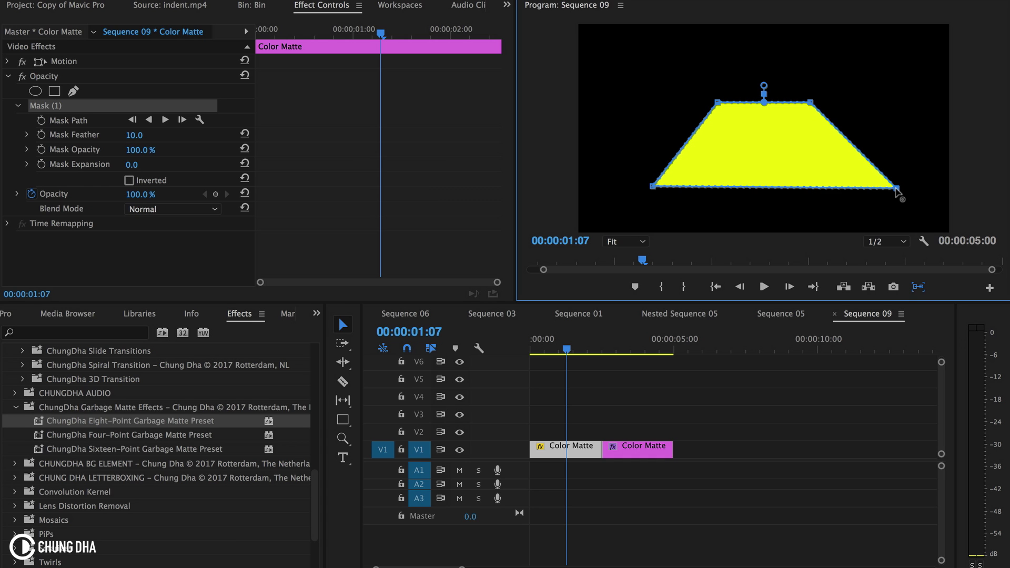
key("ctrl+s")
Lower the top mask corners to squeeze the mask into a thin slanted sliver.
left_click_drag(896, 191, 893, 189)
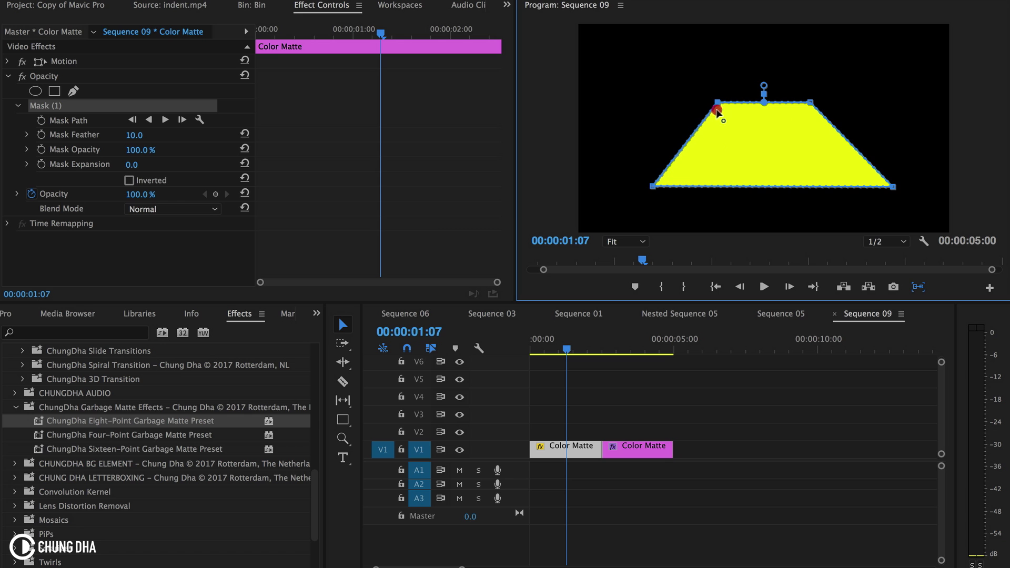
left_click_drag(717, 103, 651, 163)
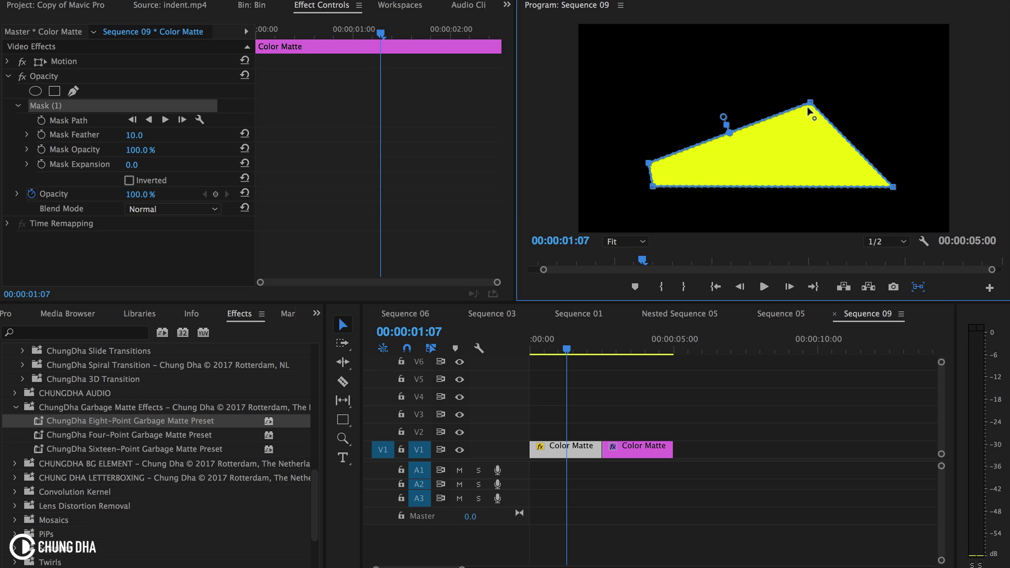
left_click_drag(808, 105, 800, 168)
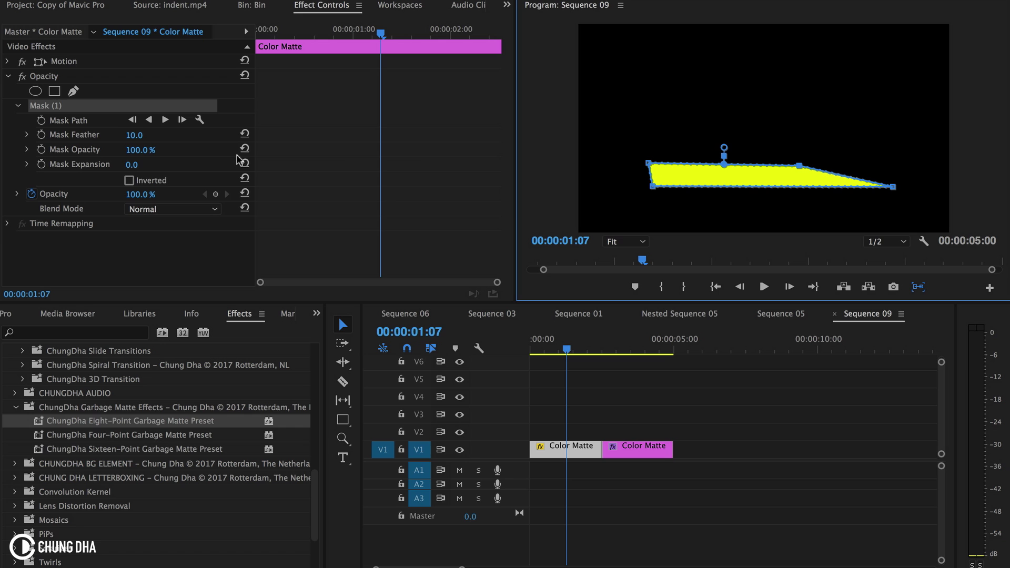
Keyframe Mask Path at the clip start, then pull the top point up into a large triangle later.
left_click(66, 121)
left_click(42, 120)
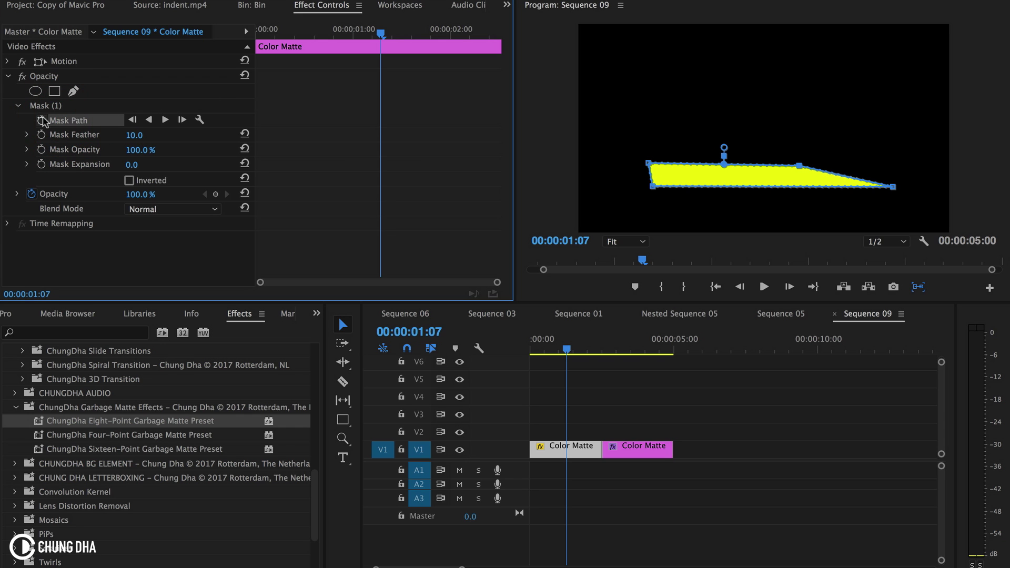
left_click_drag(379, 121, 252, 121)
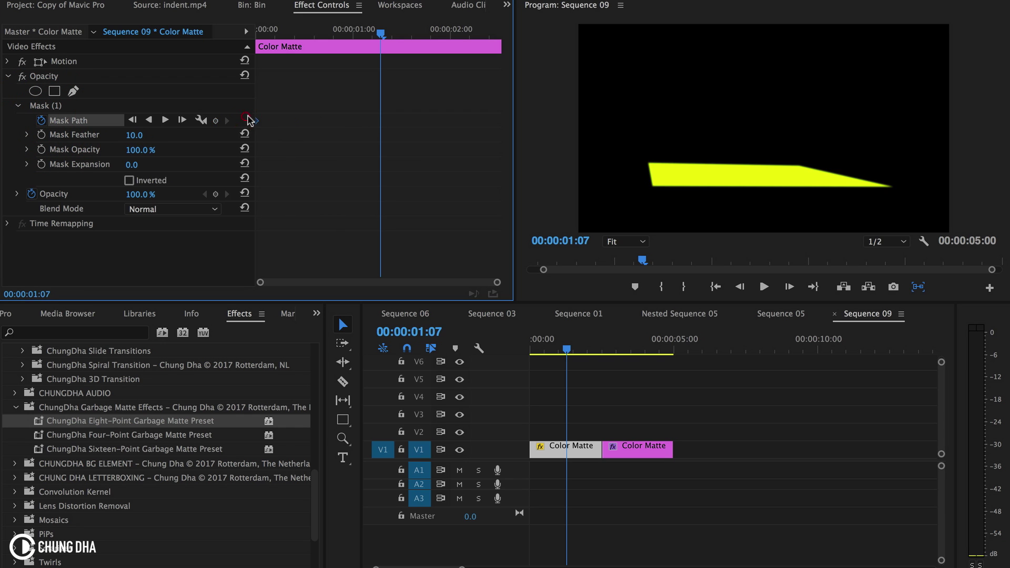
left_click(762, 172)
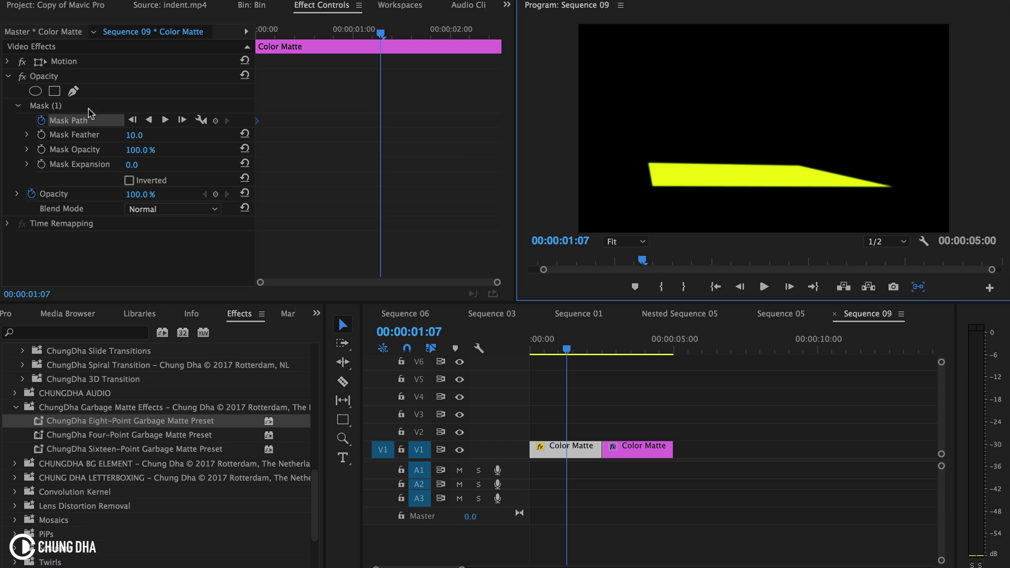
left_click(57, 107)
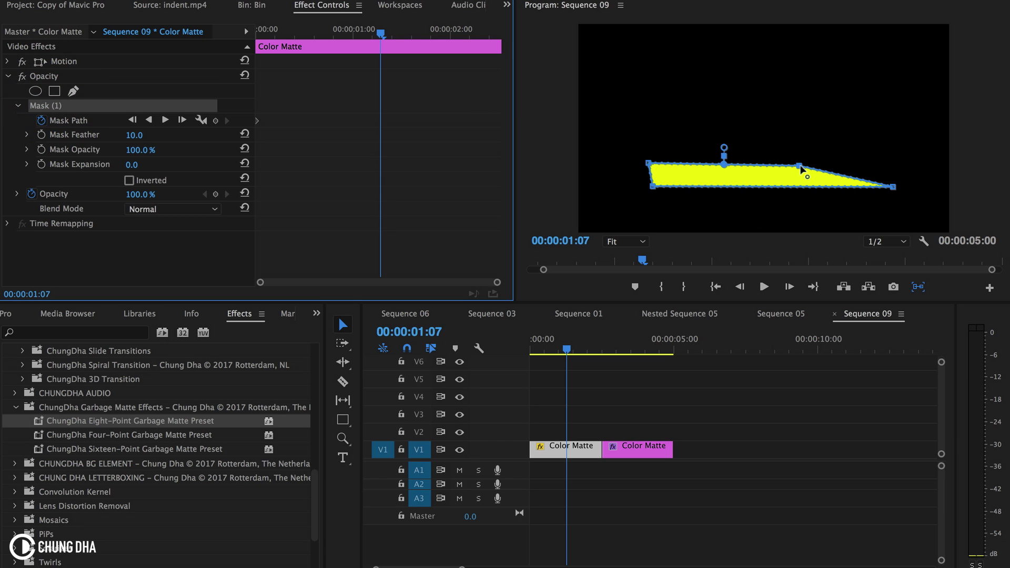
left_click_drag(800, 165, 815, 70)
mouse_move(376, 28)
left_mouse_down()
mouse_move(247, 29)
mouse_move(390, 29)
mouse_move(380, 31)
left_mouse_up()
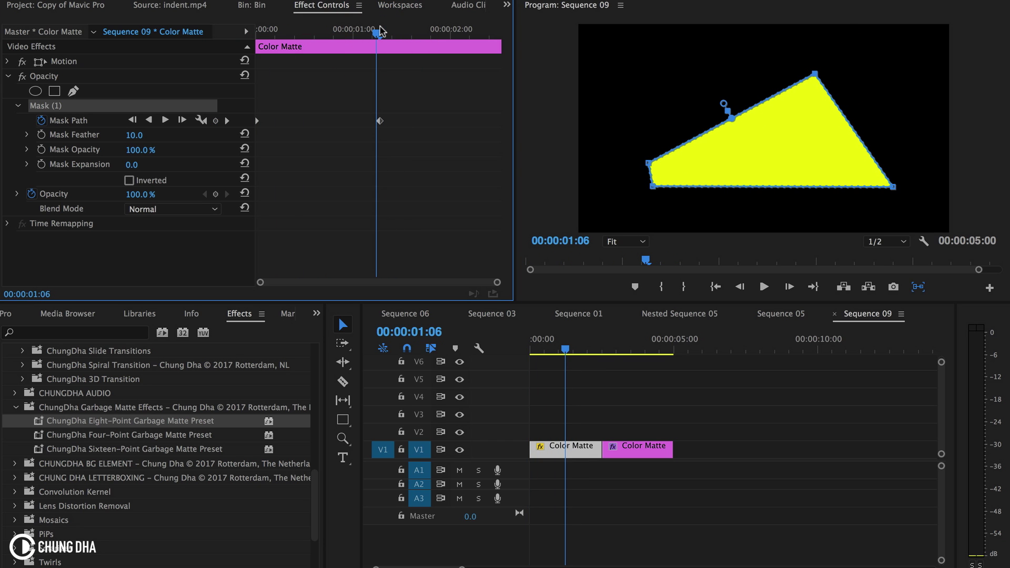
Open and dismiss Mask (1)'s options, reviewing the mask shape near the clip start.
right_click(75, 111)
left_click(74, 109)
right_click(75, 106)
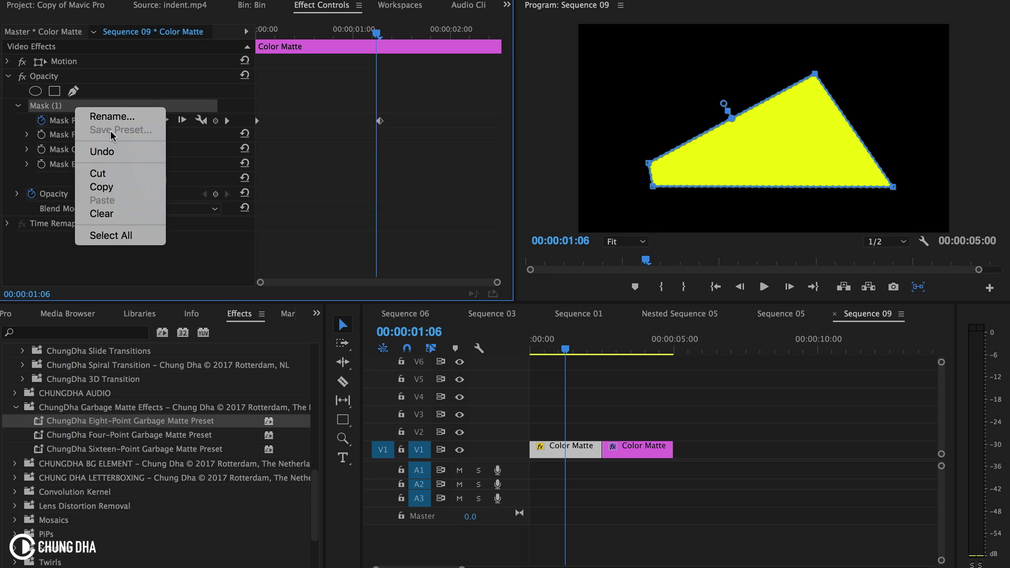
left_click(398, 165)
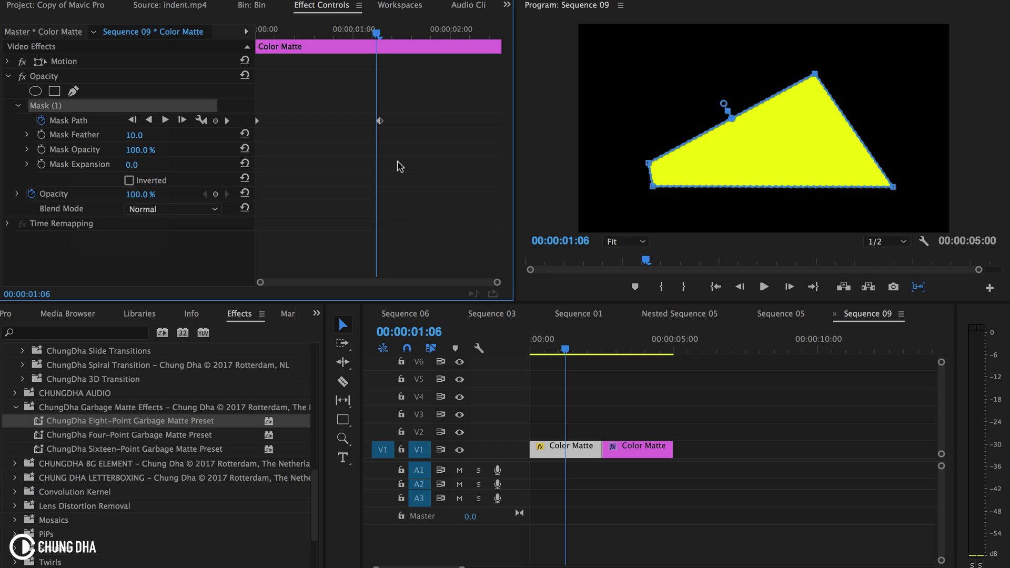
left_click_drag(377, 33, 273, 57)
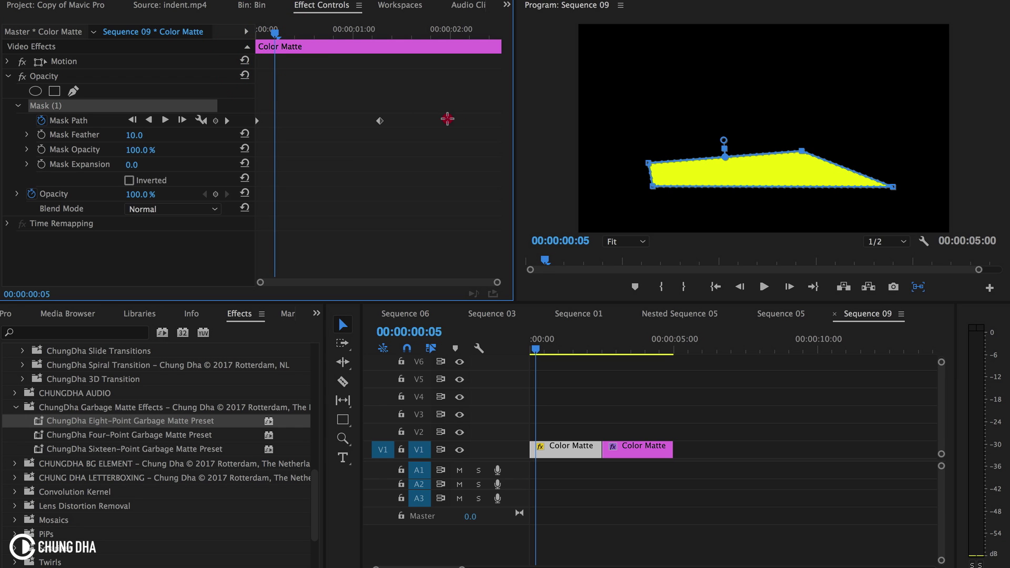
right_click(105, 106)
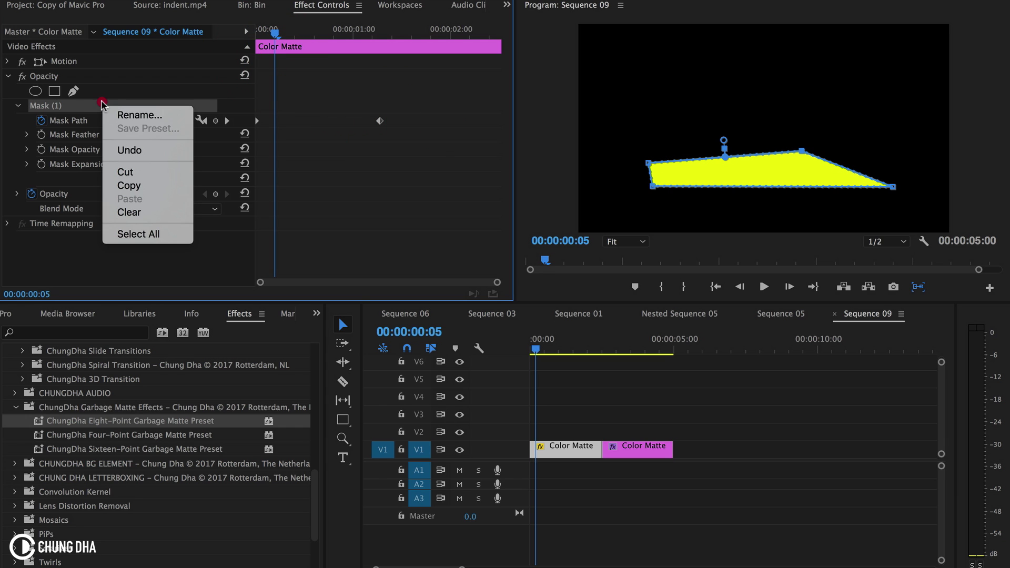
left_click(323, 167)
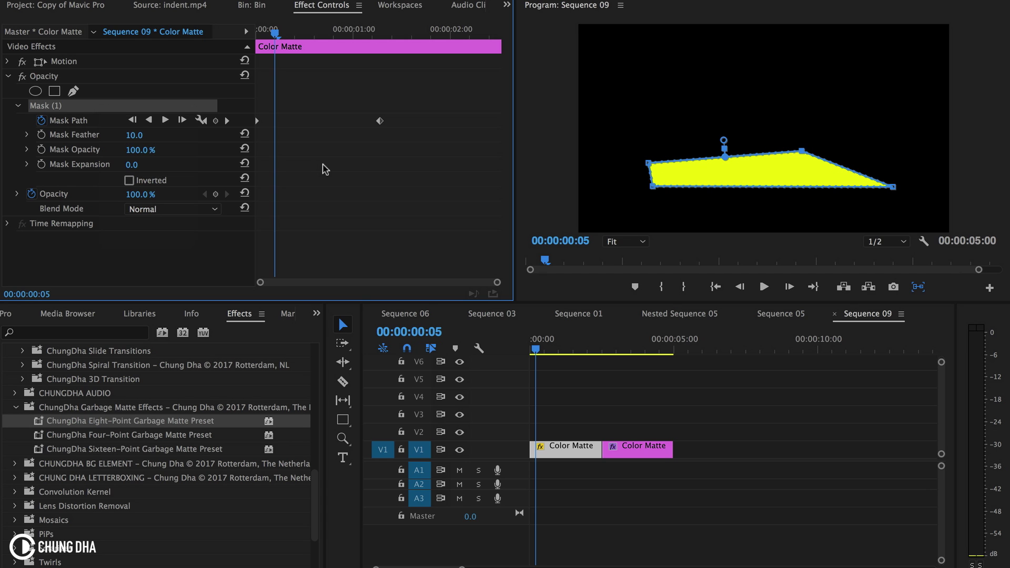
At 00:00:00:10, drag the mask's top points down, flattening it into a line.
key("Right")
key("Right")
key("Right")
key("Right")
key("Right")
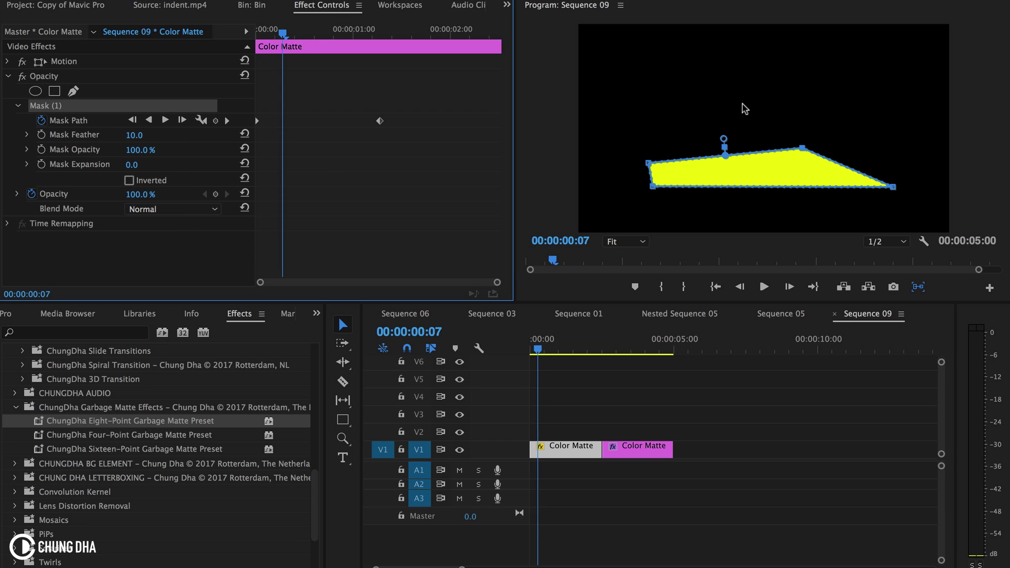
left_click_drag(805, 129, 747, 143)
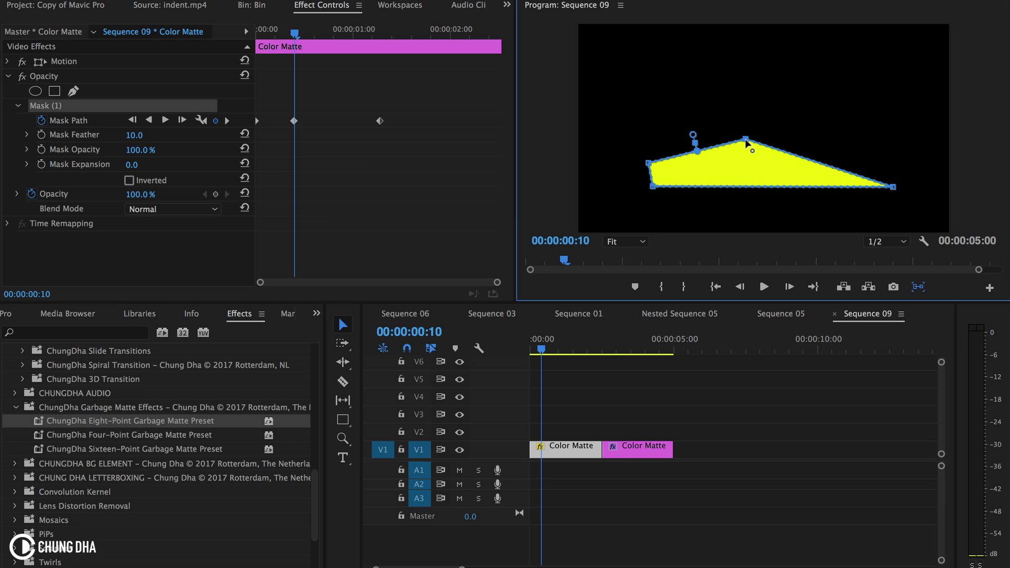
left_click_drag(746, 141, 730, 186)
left_click_drag(649, 163, 683, 185)
Reselect the first Color Matte clip and select Mask (1) to delete it.
left_click(670, 384)
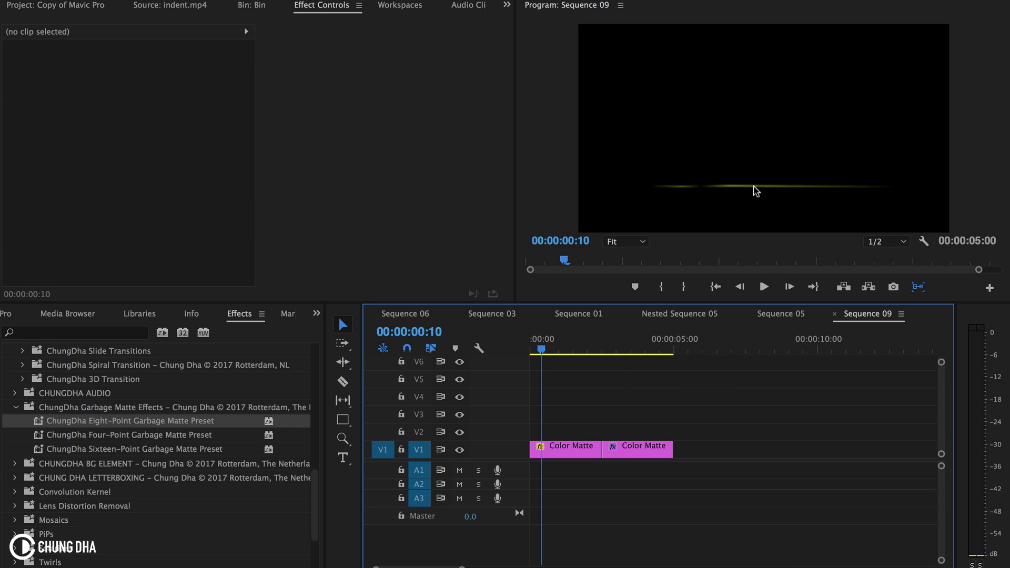
left_click_drag(562, 348, 566, 343)
left_click(564, 446)
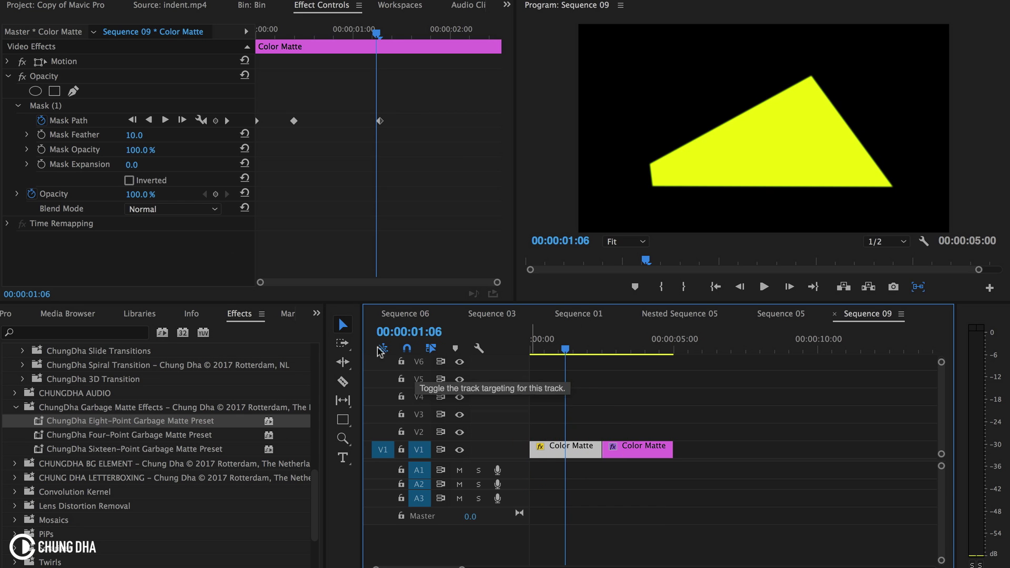
left_click(58, 121)
left_click(49, 106)
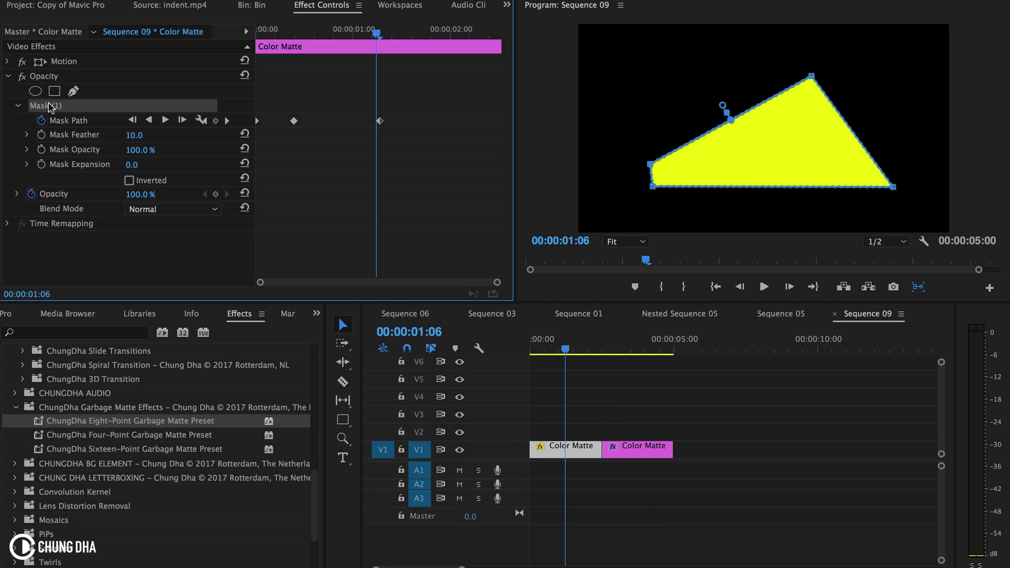
key("BackSpace")
left_click(74, 106)
Delete the triangular mask and apply the Four-Point Garbage Matte Preset to the first Color Matte.
key("BackSpace")
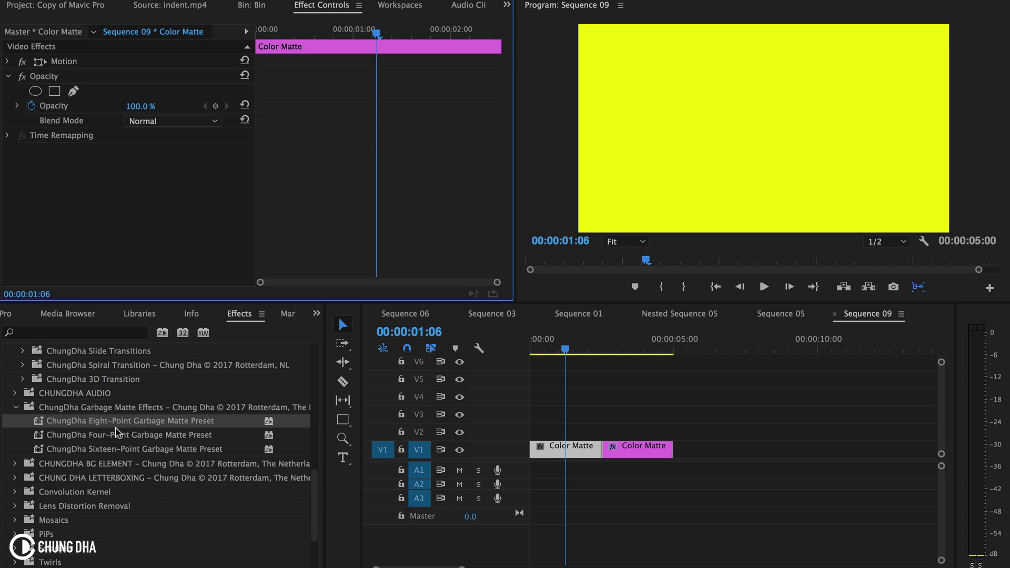
left_click_drag(118, 434, 550, 447)
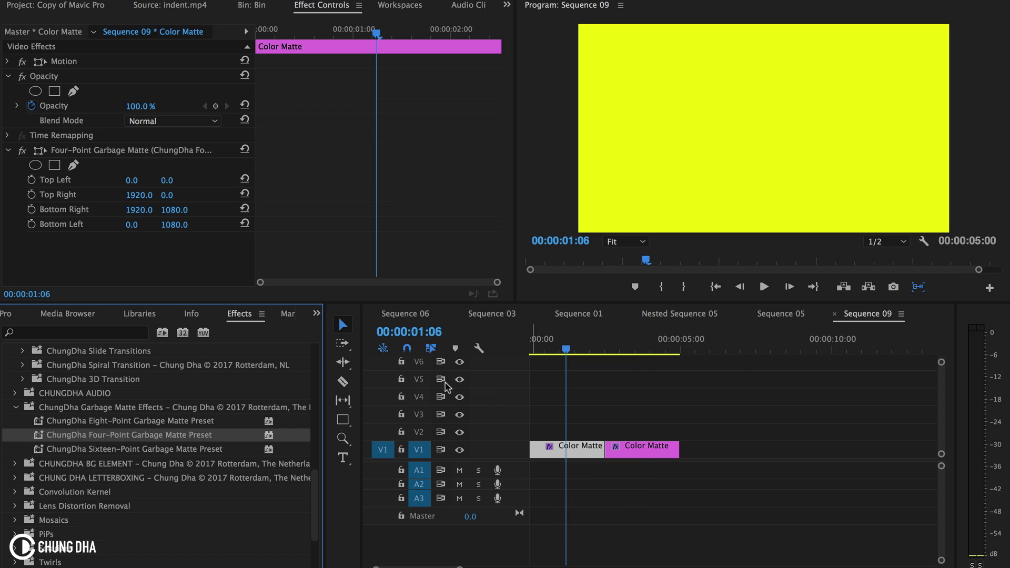
left_click(132, 152)
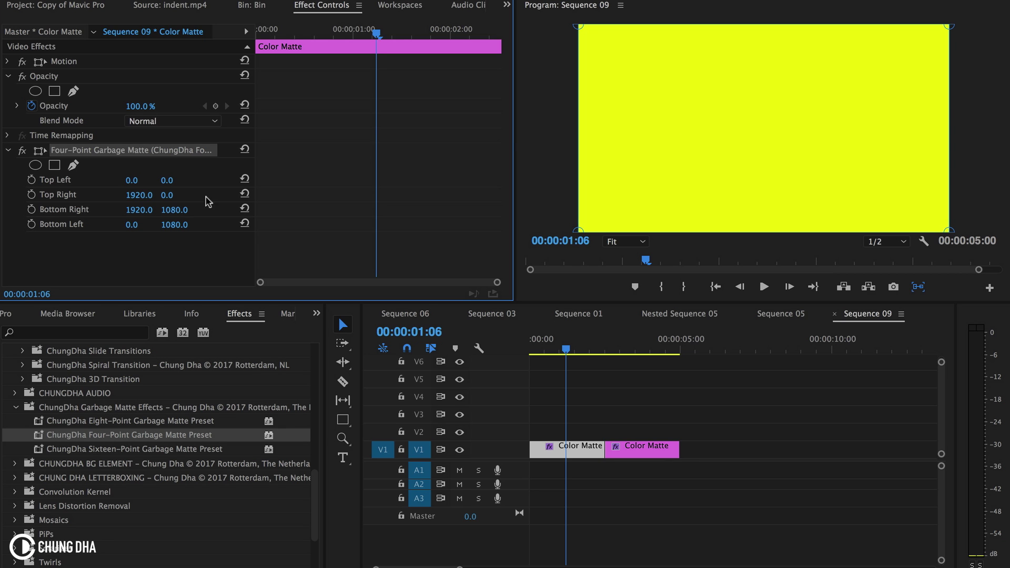
Set the garbage matte's Top Left to 700, 300 and Top Right Y to 300.
left_click(138, 179)
type("700")
key("Return")
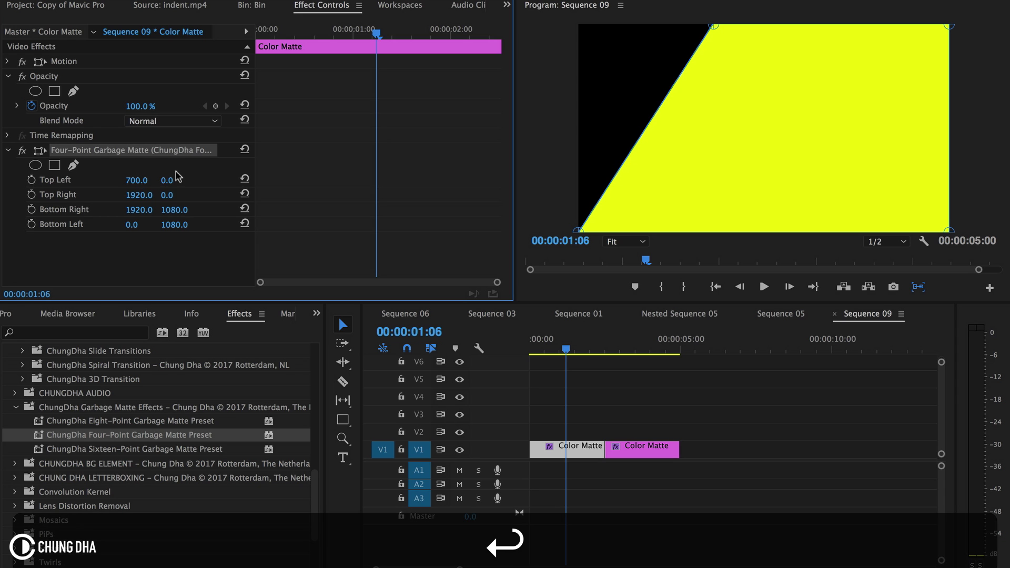
left_click(176, 178)
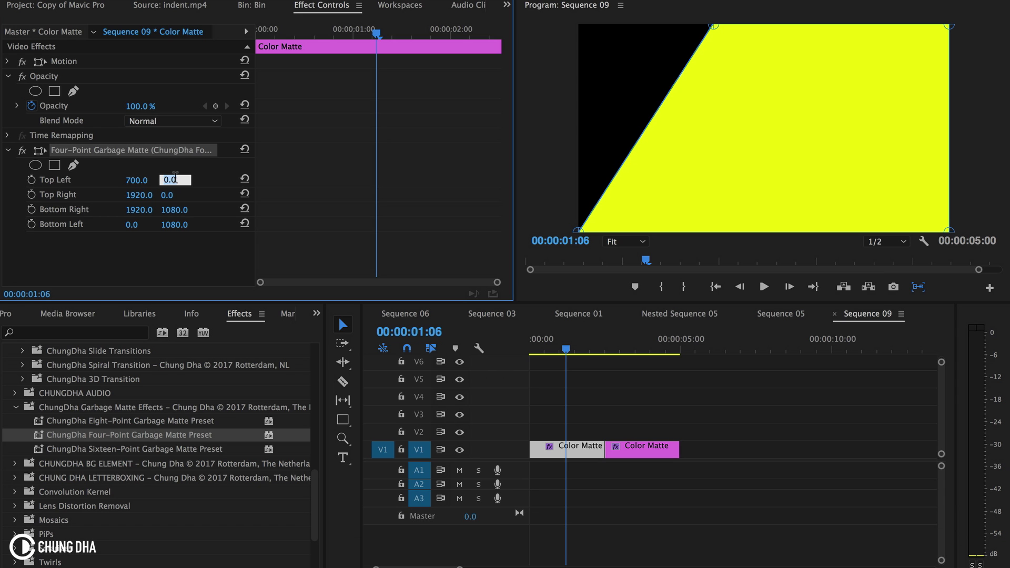
type("500")
key("Return")
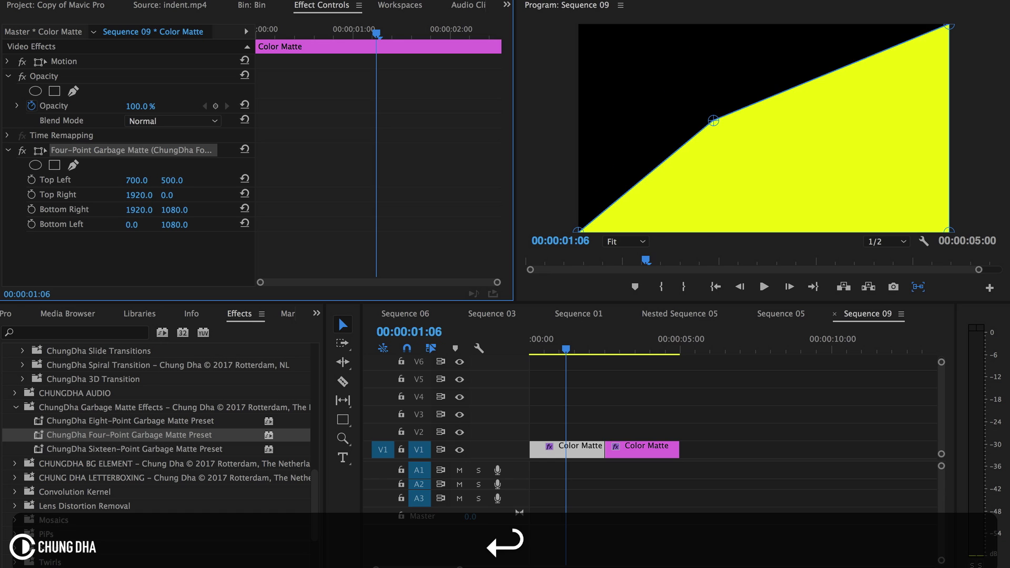
left_click(176, 179)
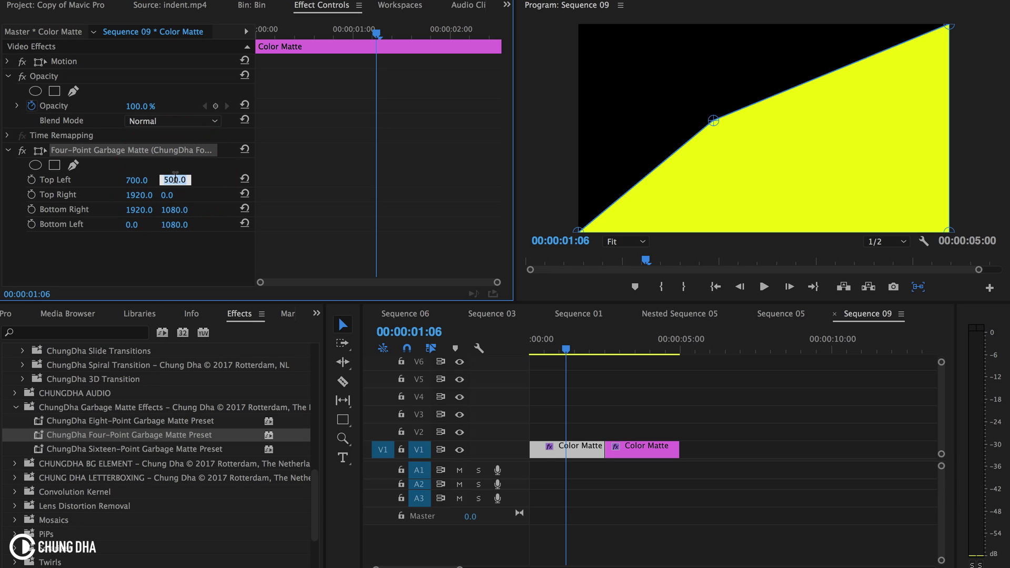
type("300")
key("Return")
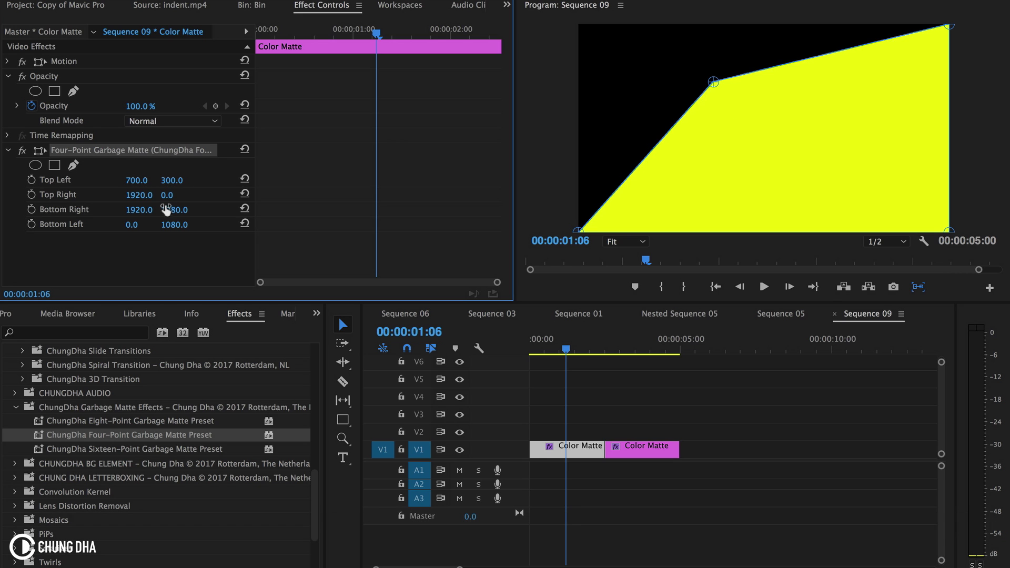
left_click(176, 191)
type("300")
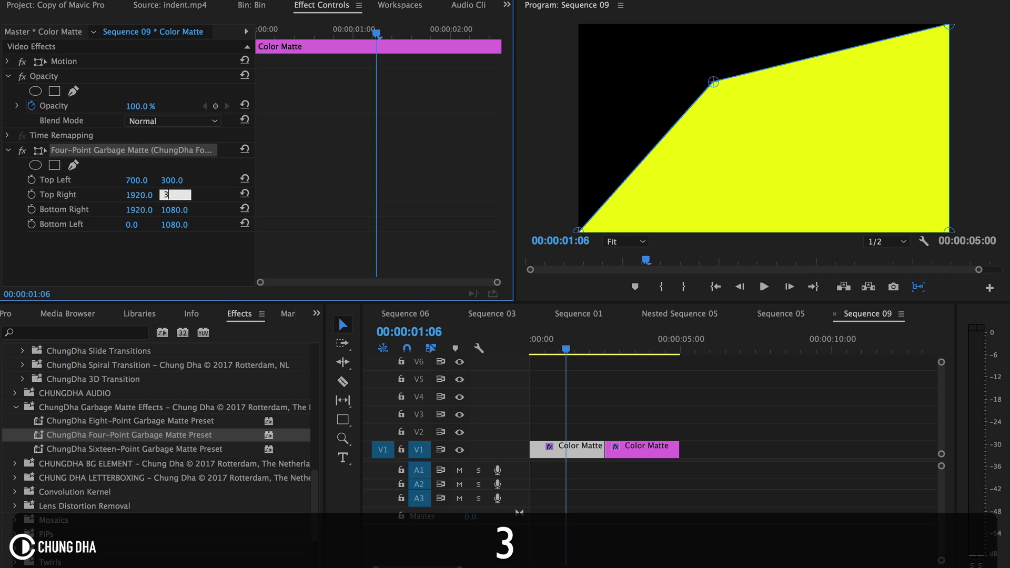
key("Return")
key("space")
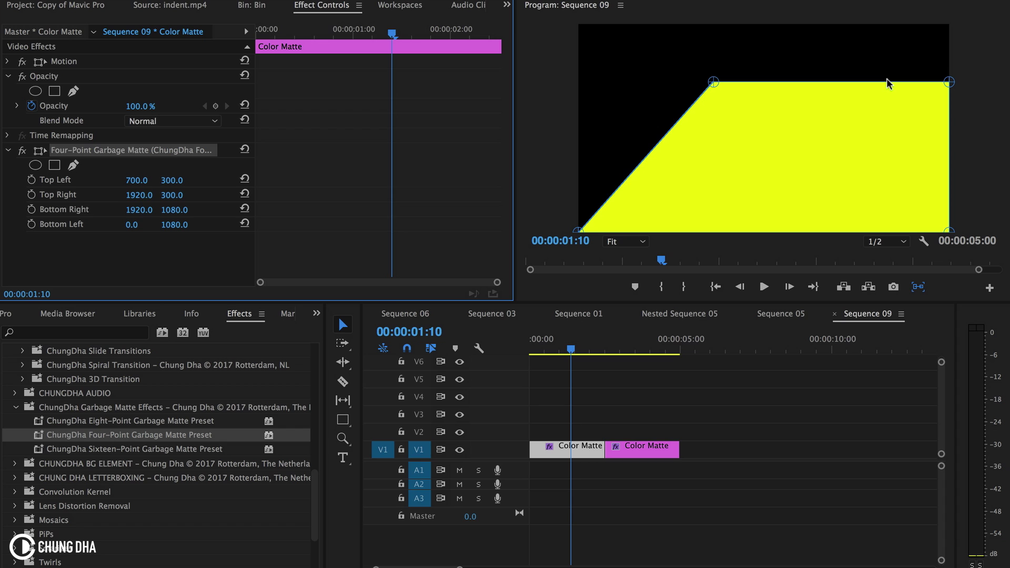
Set Top Right X to 1220, Bottom Right to 1220, 780 and Bottom Left to 700, 780.
left_click(139, 194)
type("122")
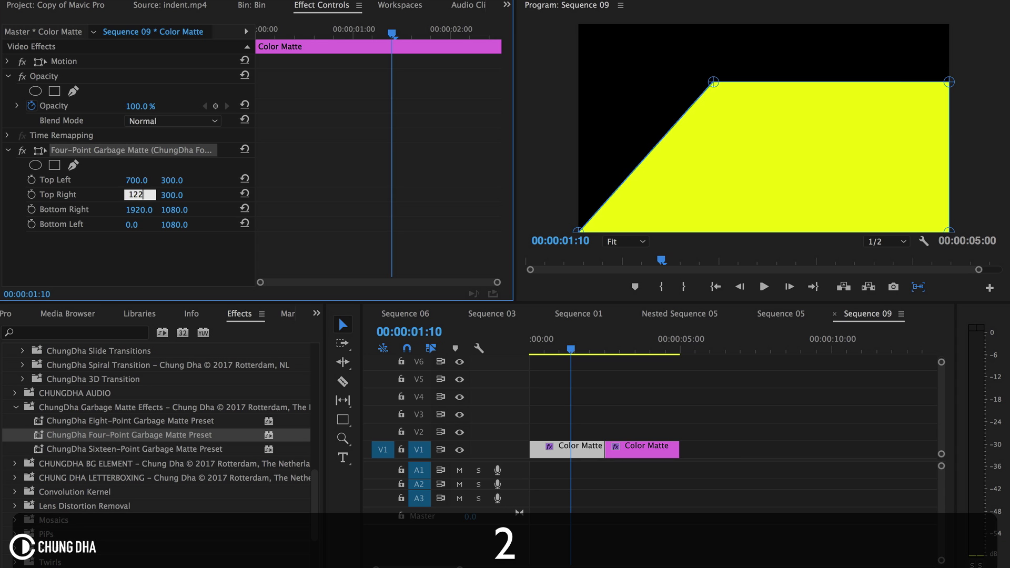
type("0")
key("Return")
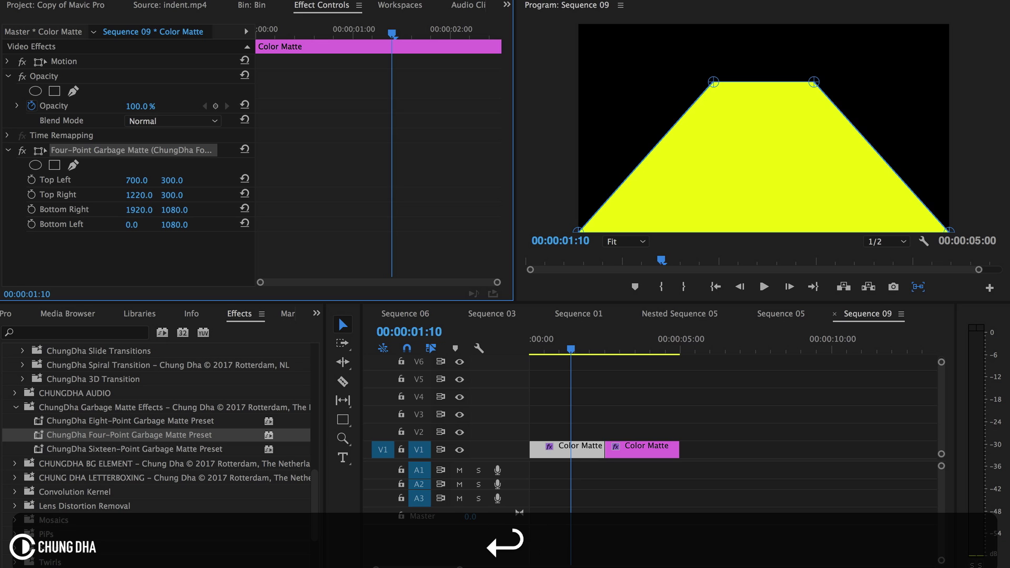
left_click(140, 210)
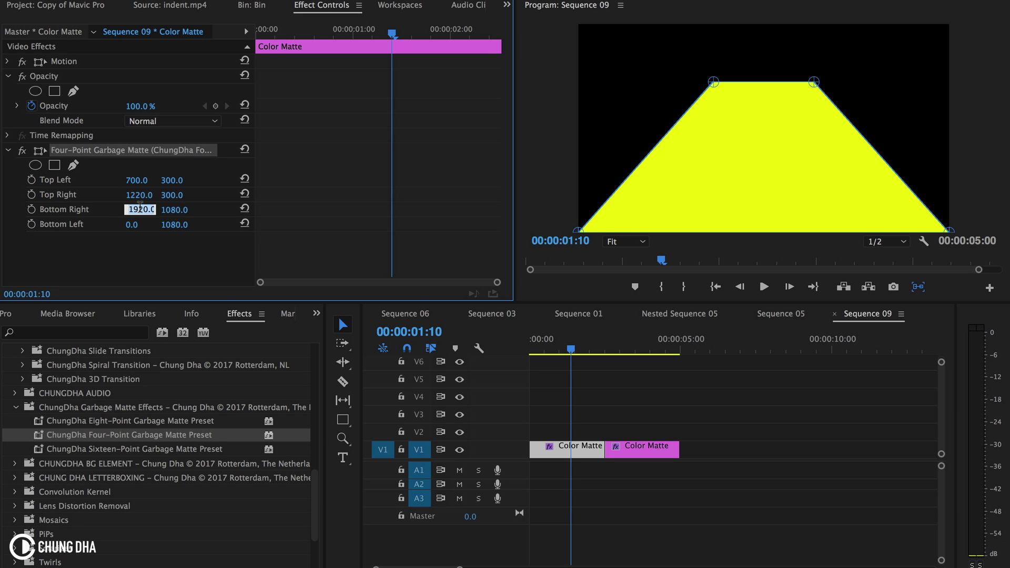
type("1220")
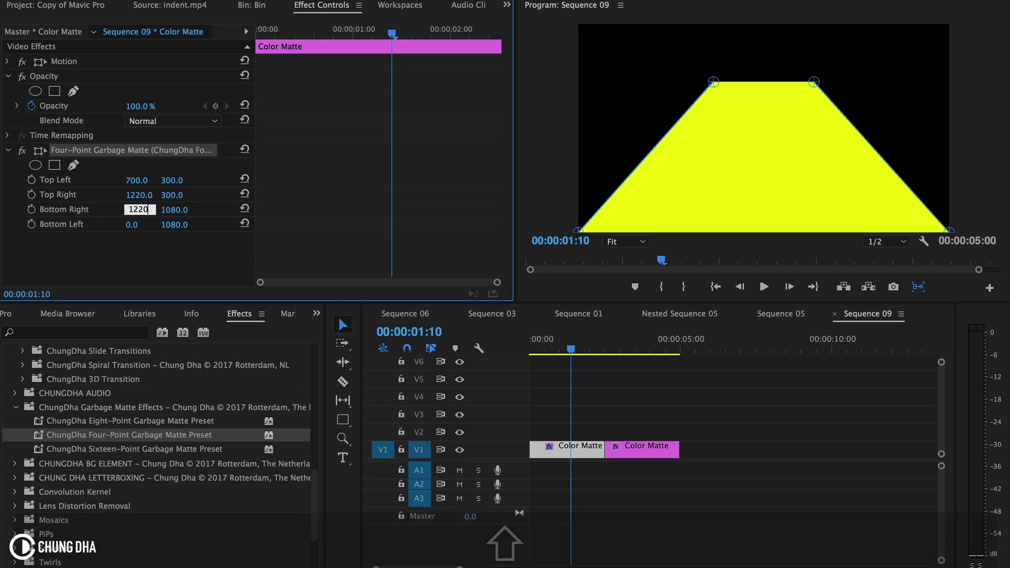
key("Return")
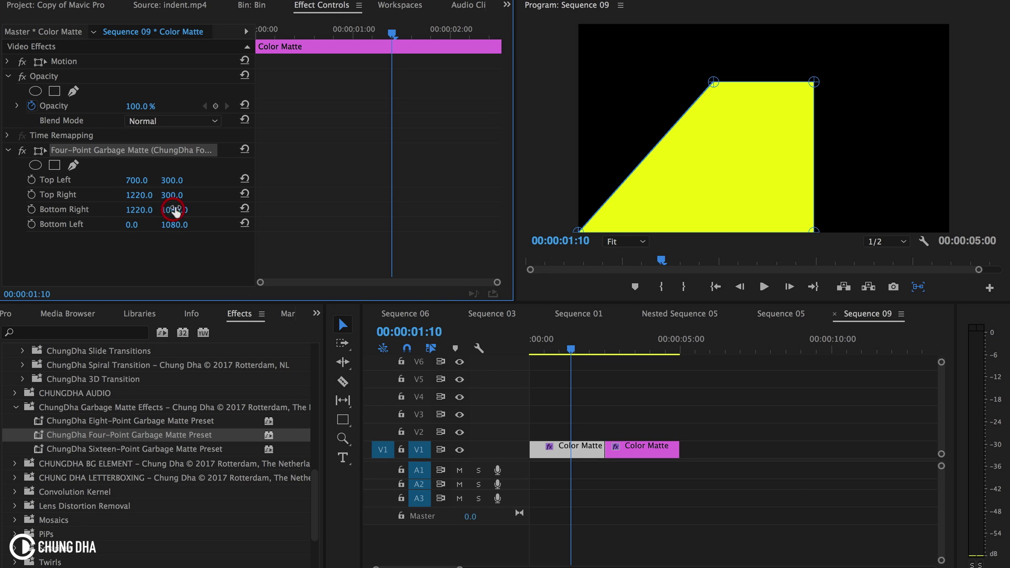
left_click(177, 210)
type("780")
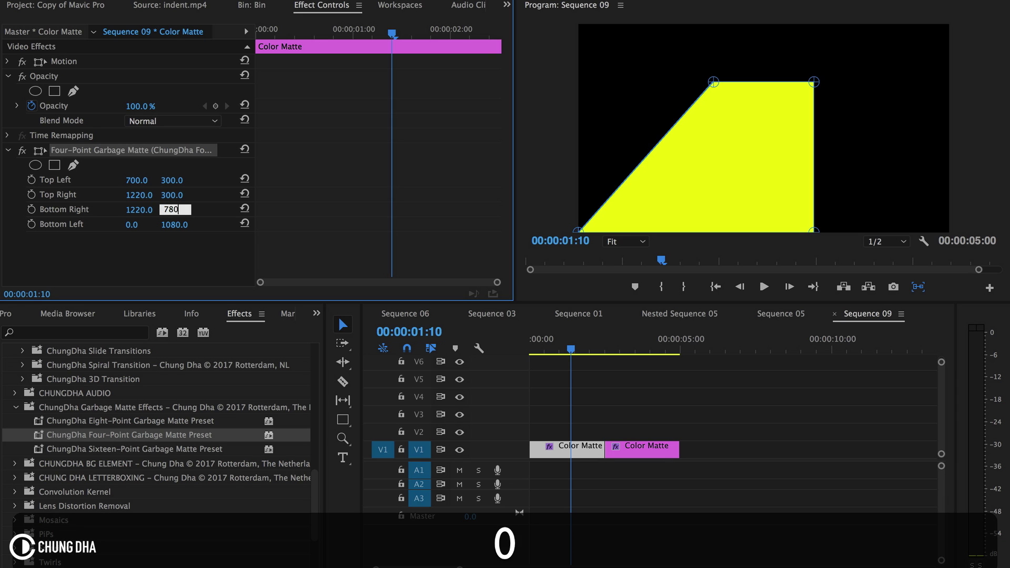
key("Return")
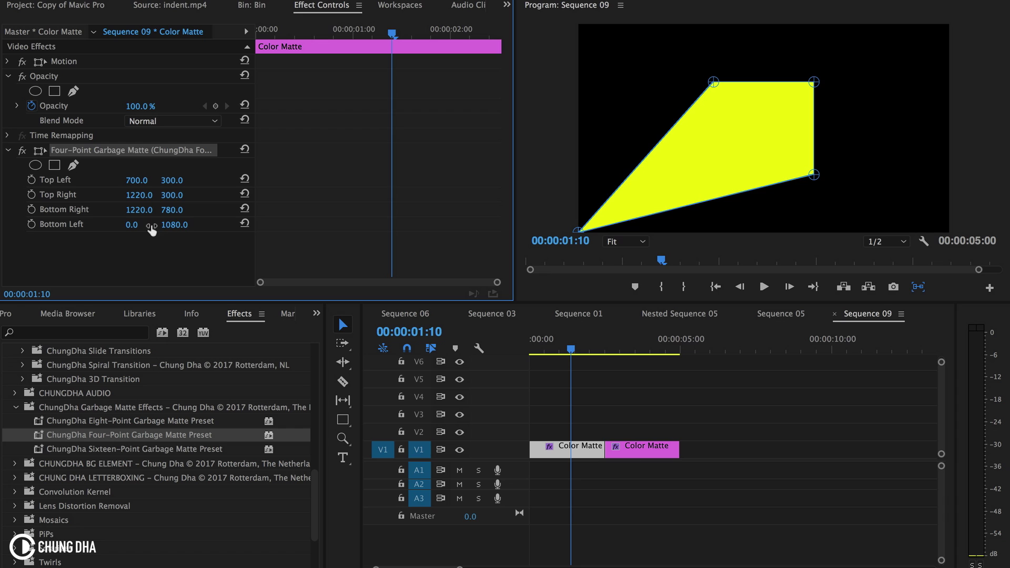
left_click(175, 224)
type("780")
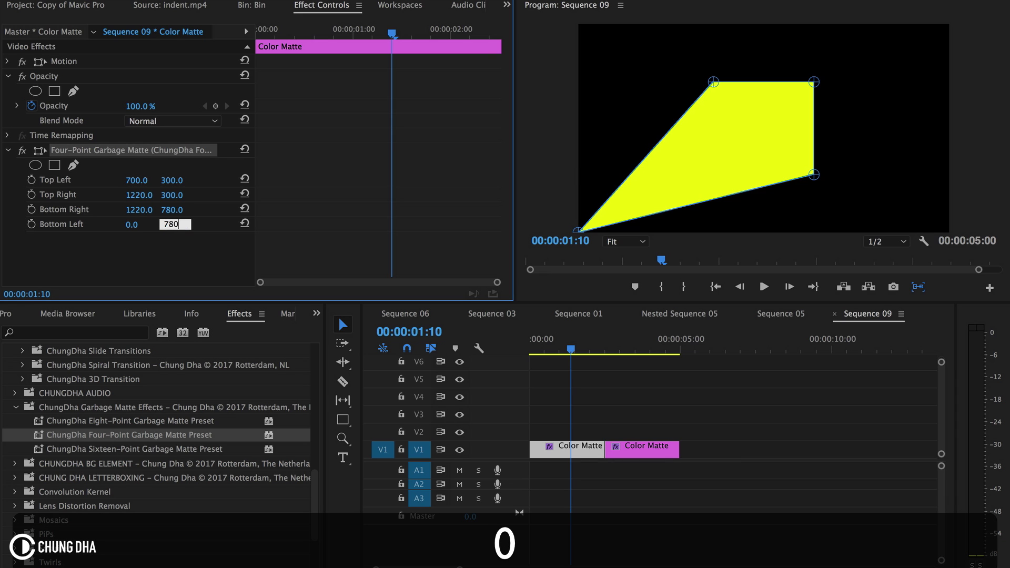
key("Return")
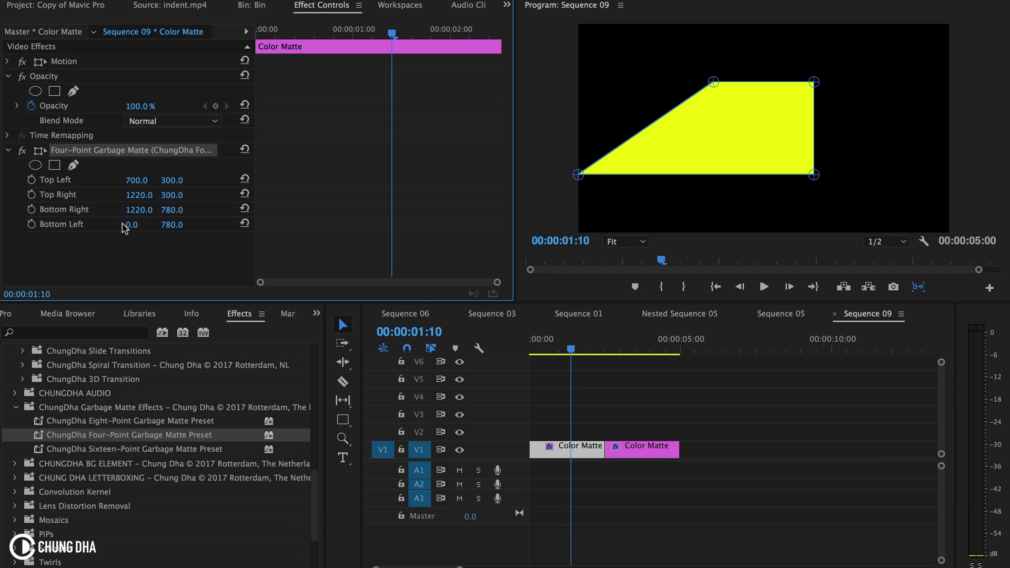
left_click(140, 223)
type("700")
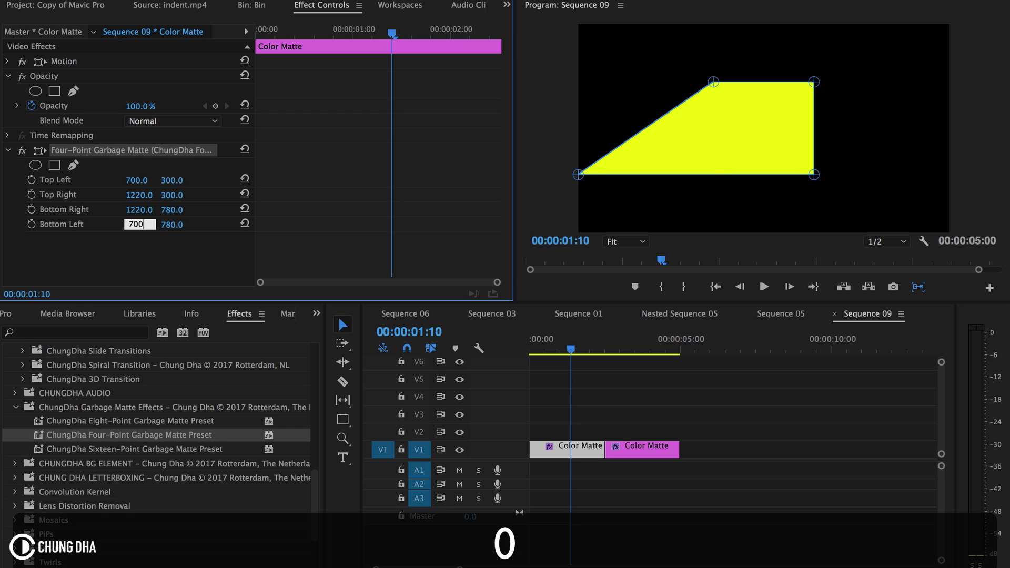
key("Return")
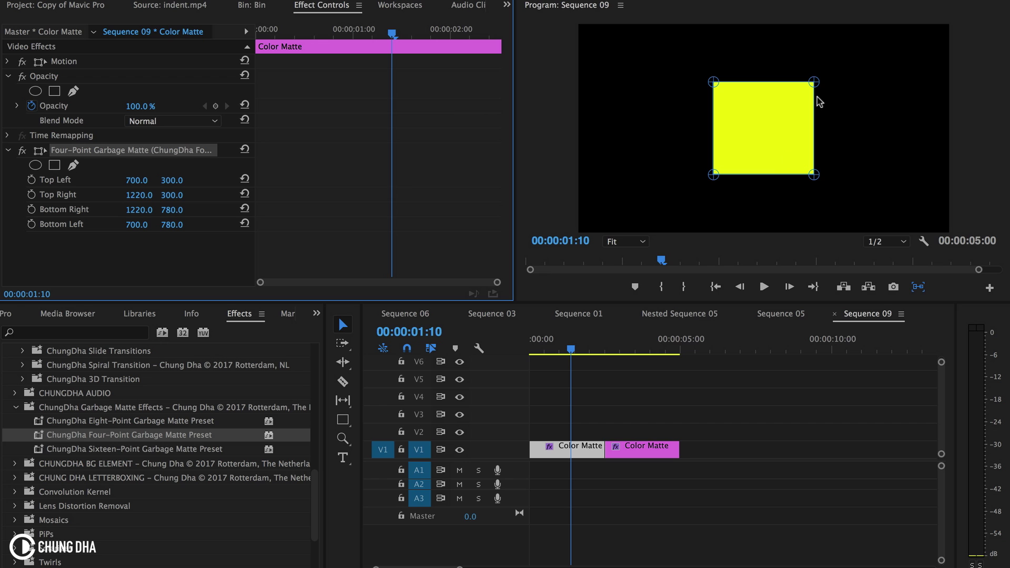
mouse_move(714, 176)
left_mouse_down()
mouse_move(647, 169)
mouse_move(711, 169)
left_mouse_up()
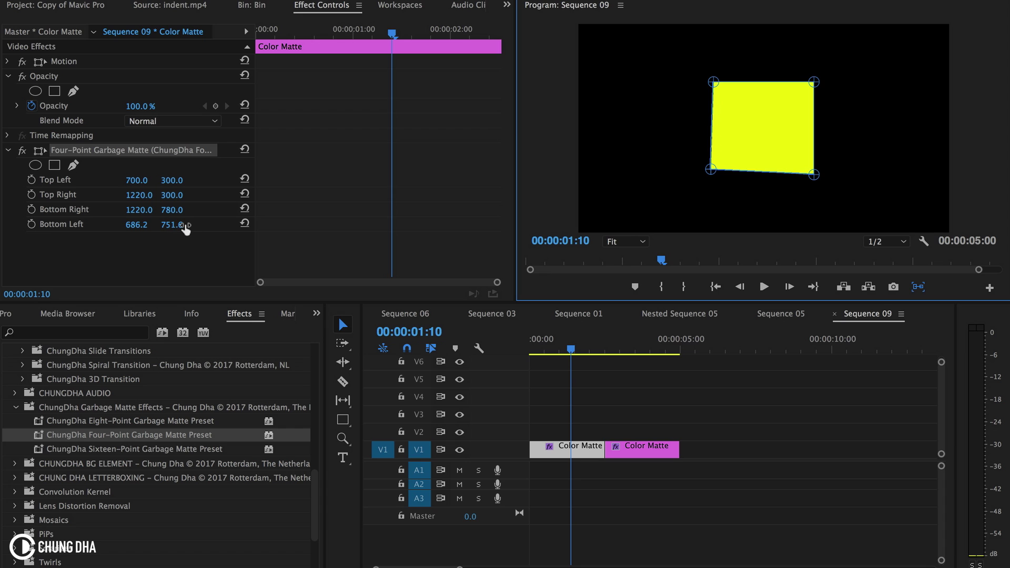
key("super+z")
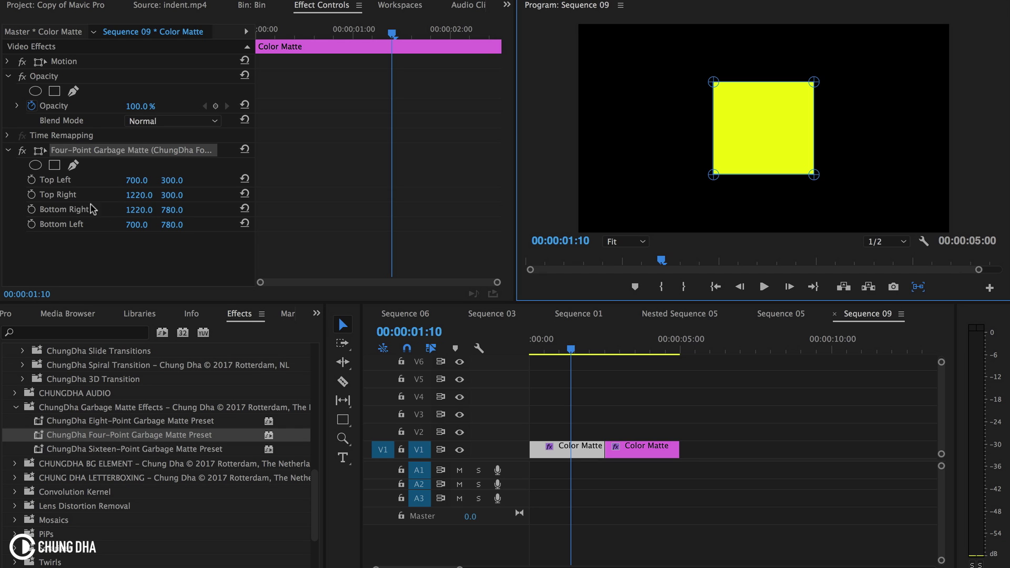
Keyframe the Top Left and Top Right corners at the clip start, then move to frame 15.
left_click(31, 180)
left_click(31, 195)
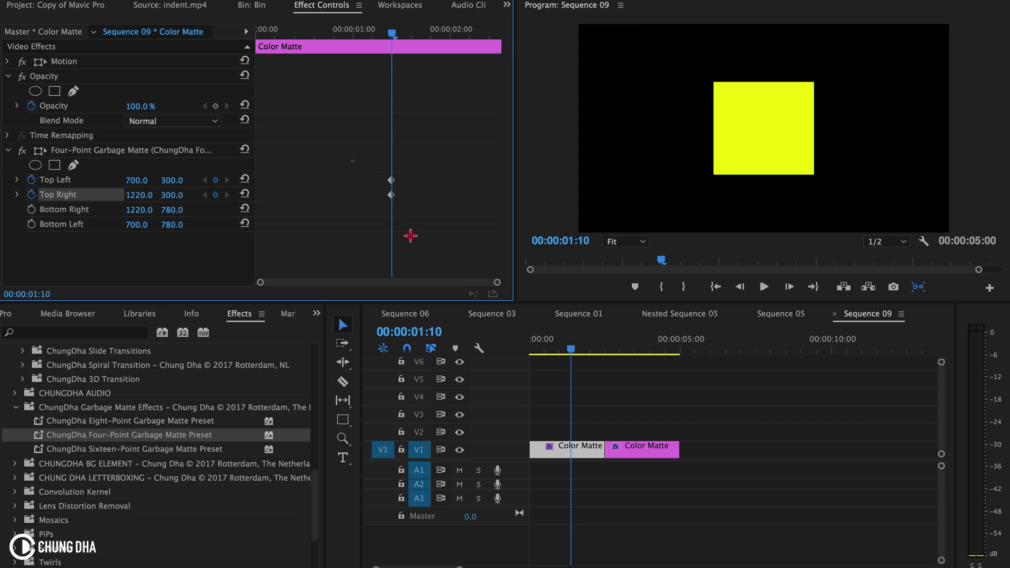
left_click_drag(411, 235, 242, 200)
key("Up")
left_click(176, 63)
key("shift+Right")
key("shift+Right")
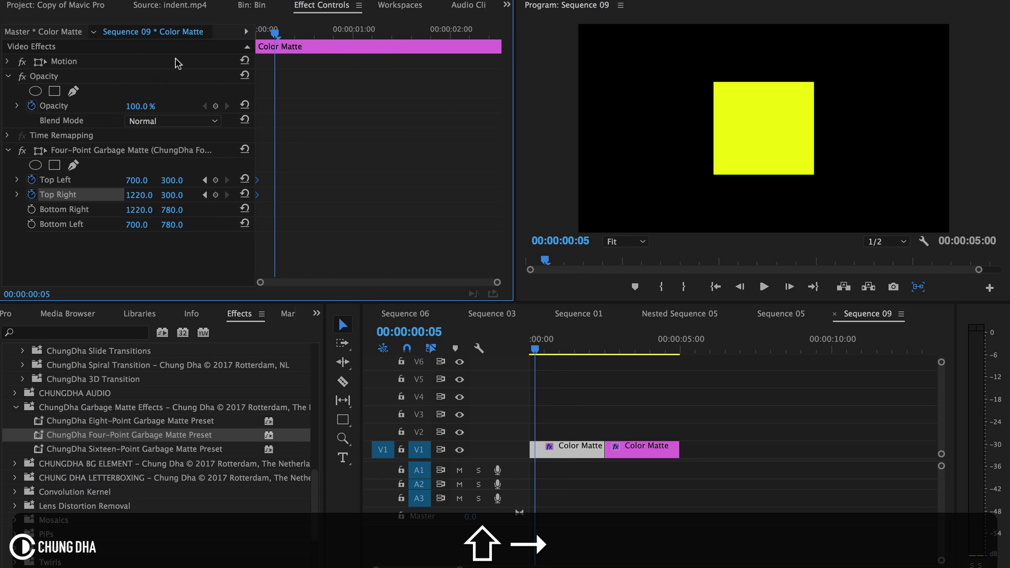
key("shift+Left")
key("shift+Left")
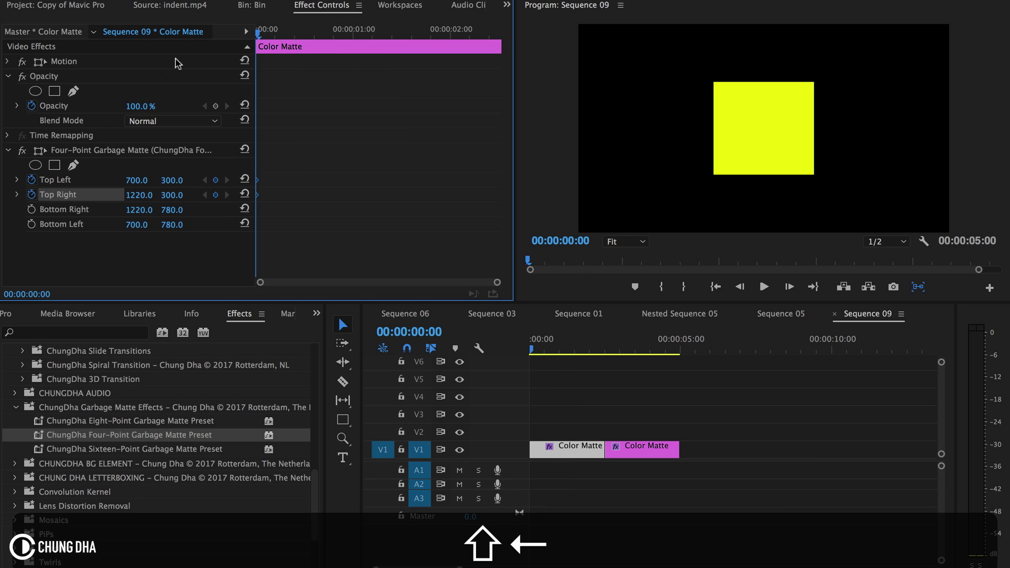
key("shift+Right")
key("shift+Right")
key("shift+Right")
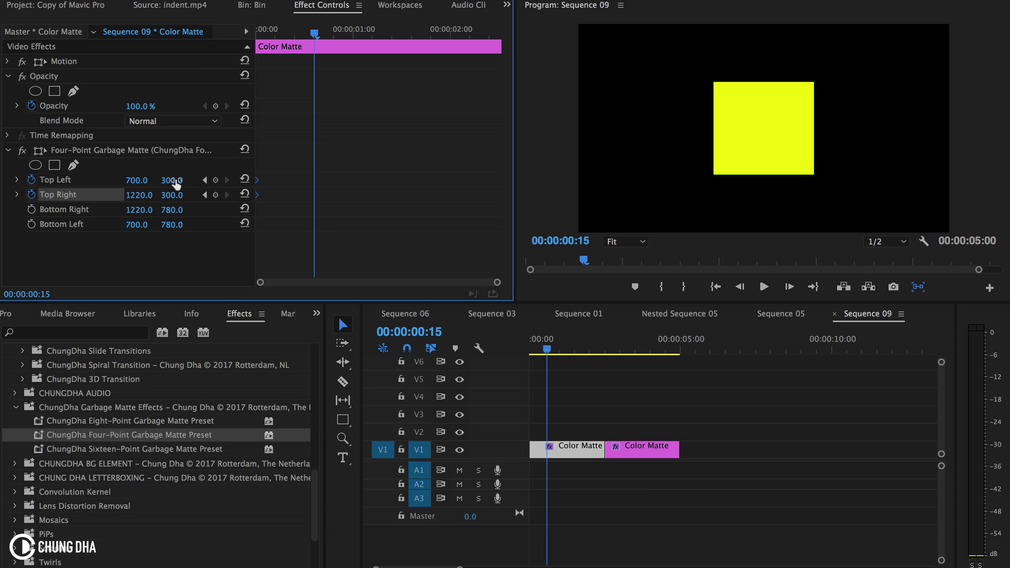
Set both Top Left X and Top Right X to 960, forming a yellow triangle.
left_click(139, 180)
type("99")
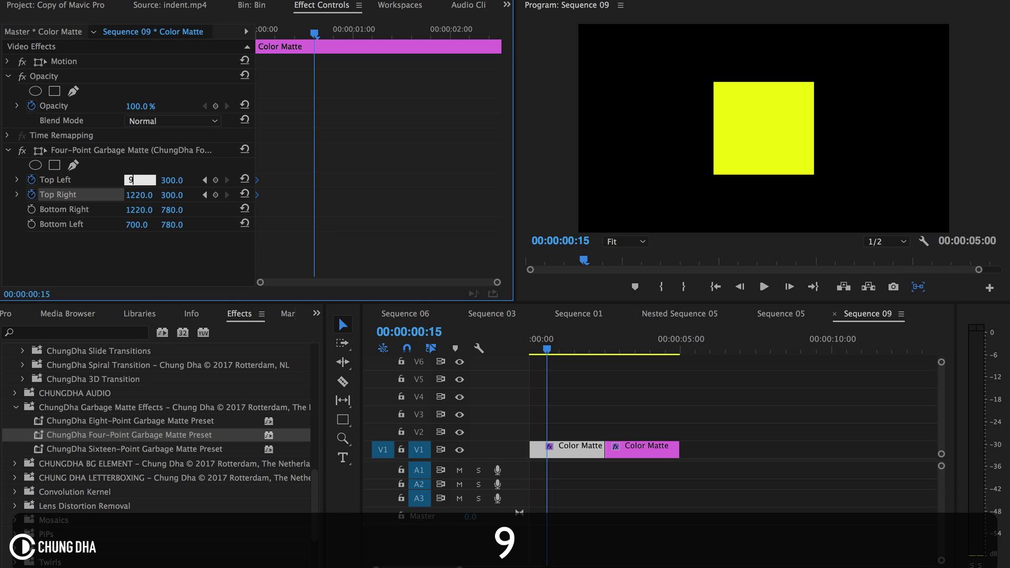
key("BackSpace")
type("6-")
type("0")
key("BackSpace")
key("BackSpace")
type("0")
key("Return")
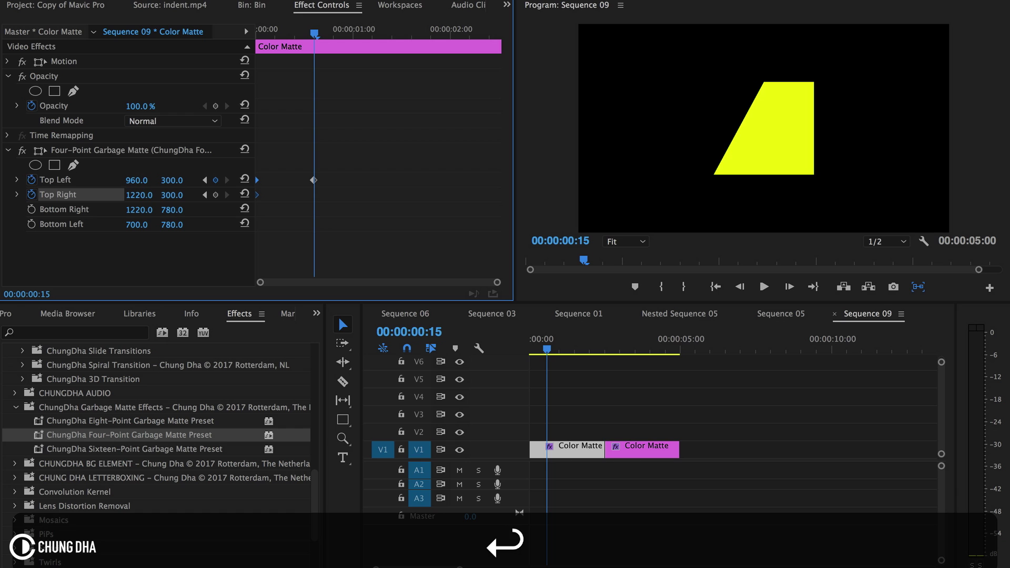
left_click(140, 195)
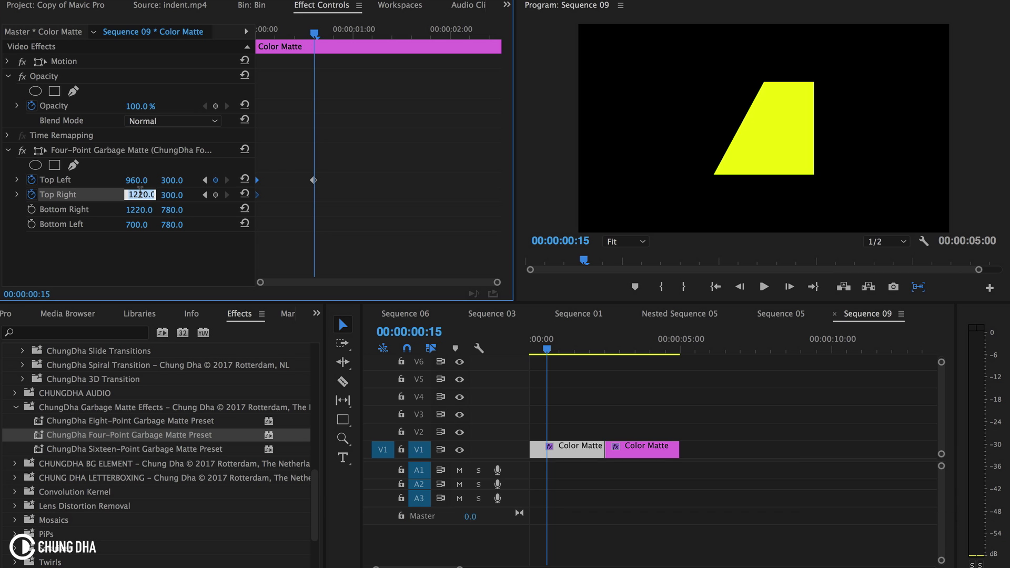
type("960")
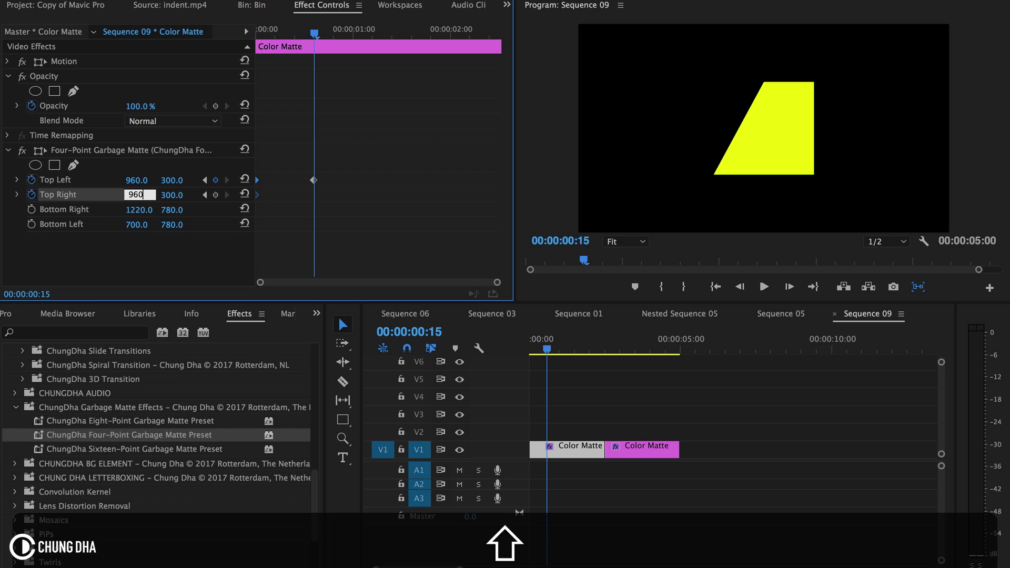
key("Return")
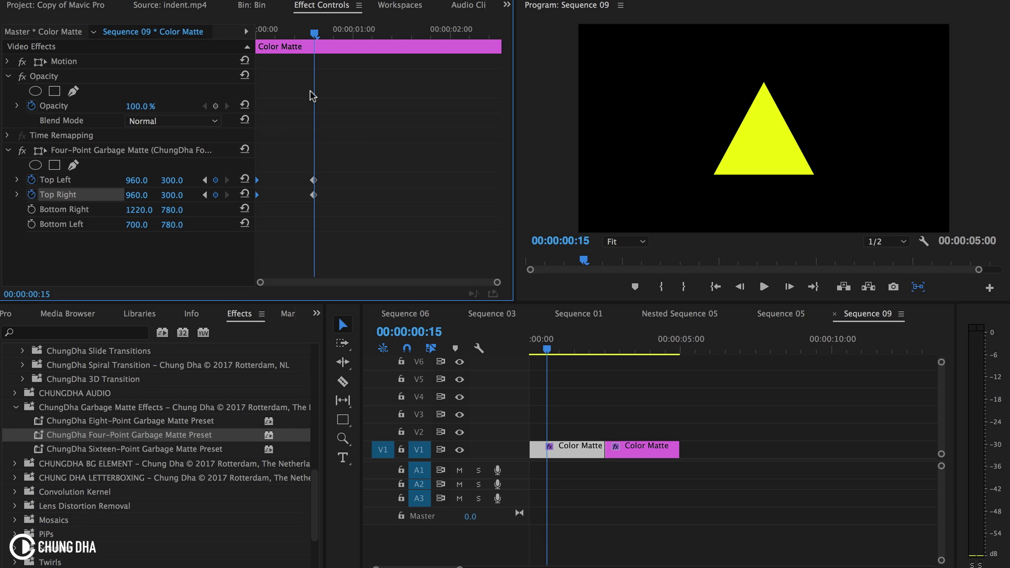
left_click_drag(315, 31, 340, 34)
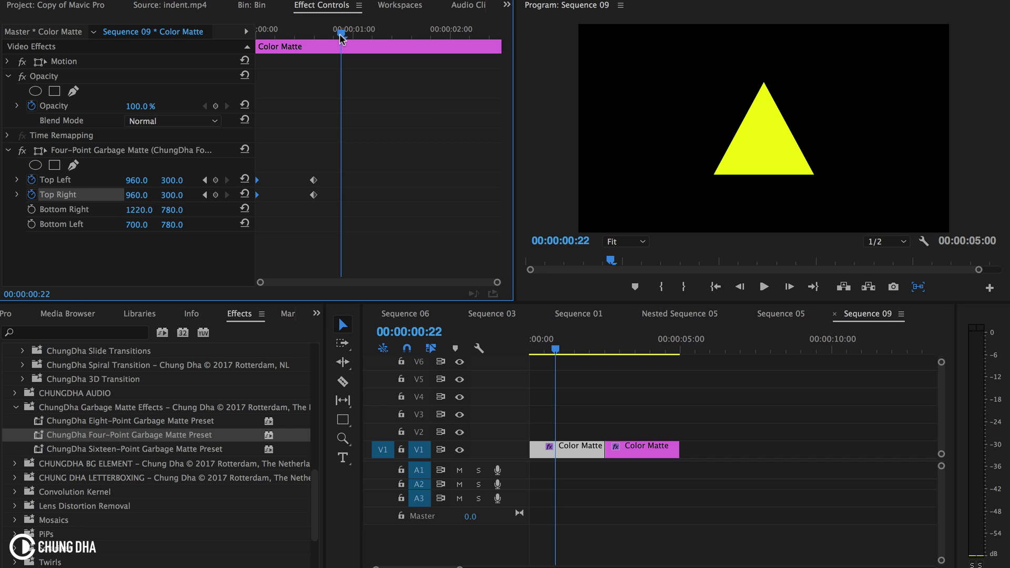
right_click(186, 150)
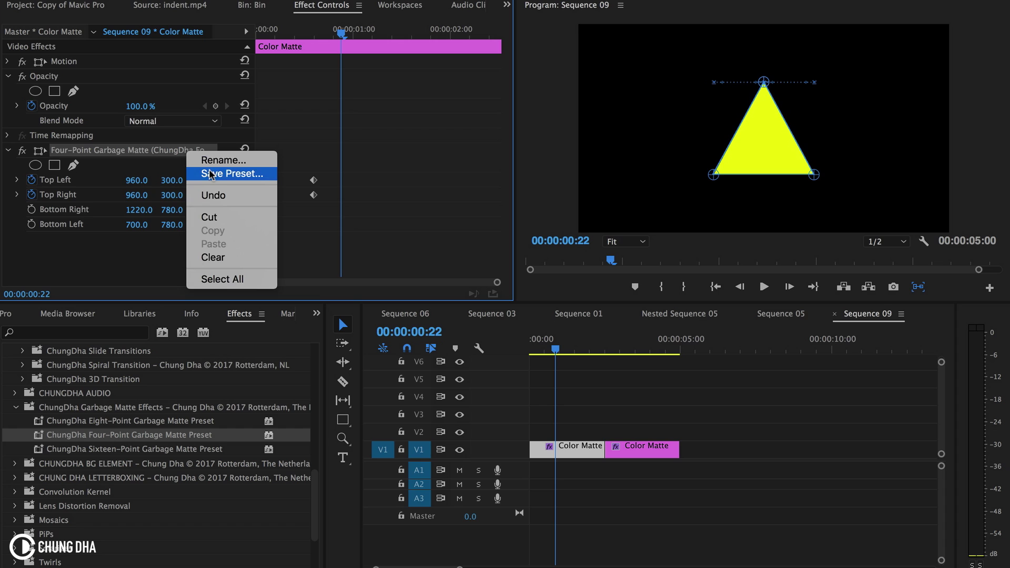
left_click(392, 147)
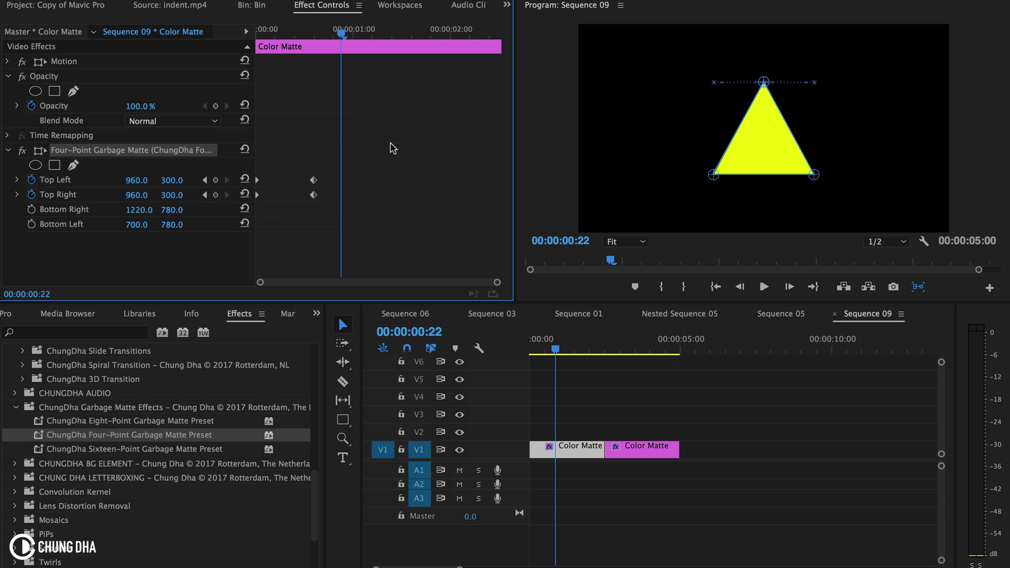
mouse_move(211, 437)
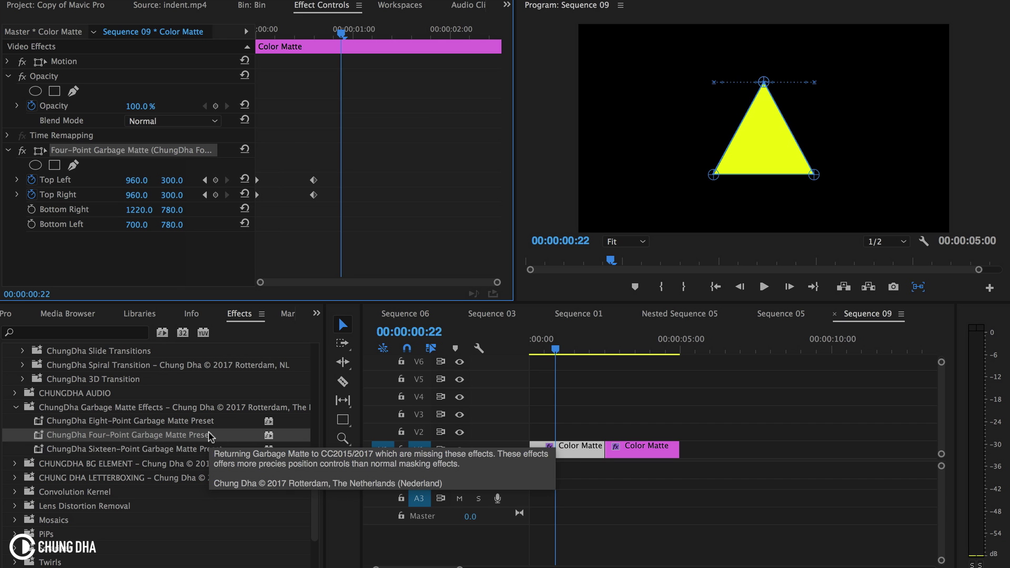
scroll(214, 473, "up", 5)
scroll(247, 500, "down", 4)
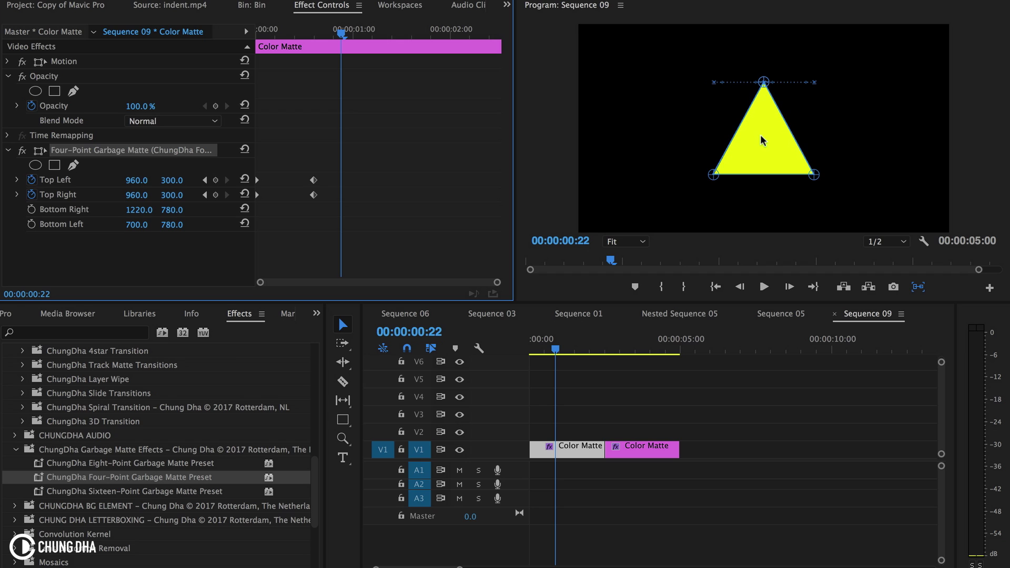
Step the playhead back two frames within the second Color Matte clip.
key("Left")
key("Left")
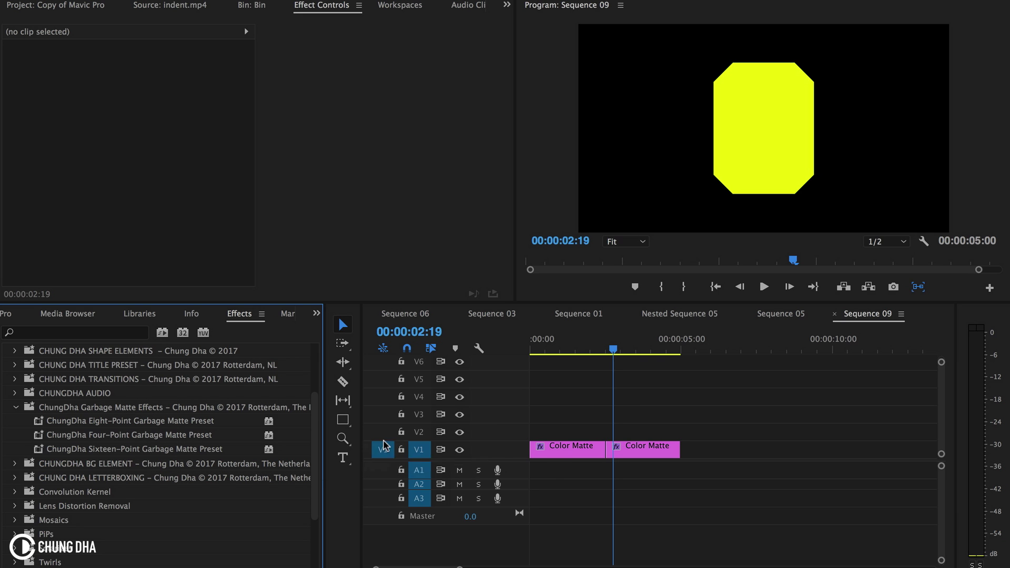
Select the second Color Matte clip and move the playhead to 00:00:02:23.
left_click(626, 349)
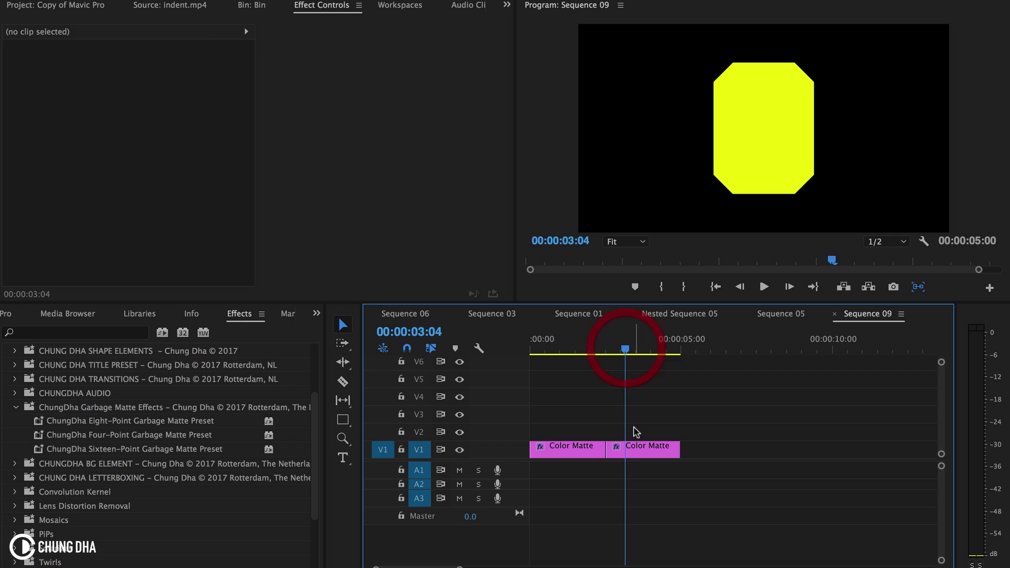
left_click(639, 448)
scroll(403, 207, "down", 2)
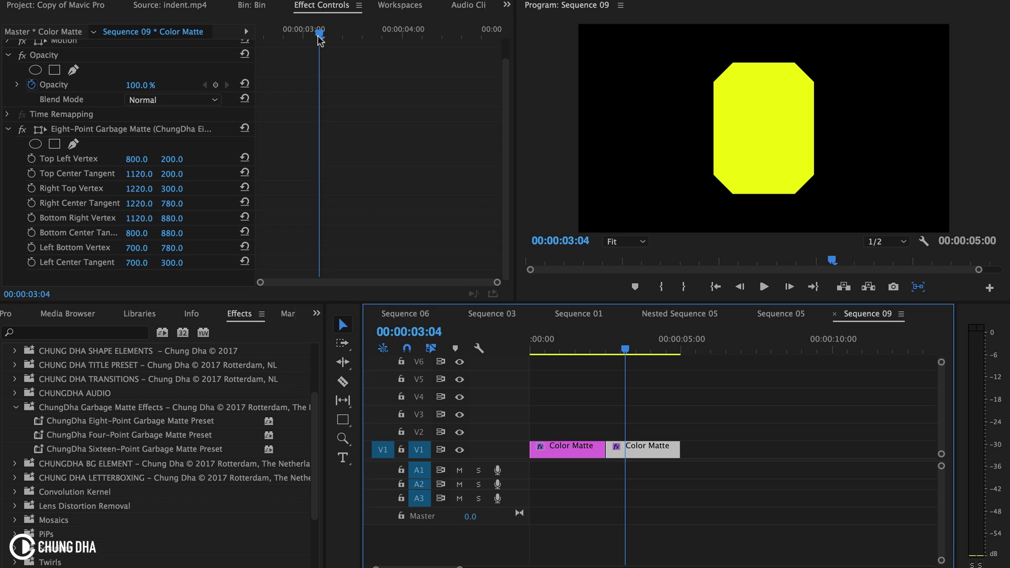
left_click_drag(320, 35, 232, 40)
key("shift+Right")
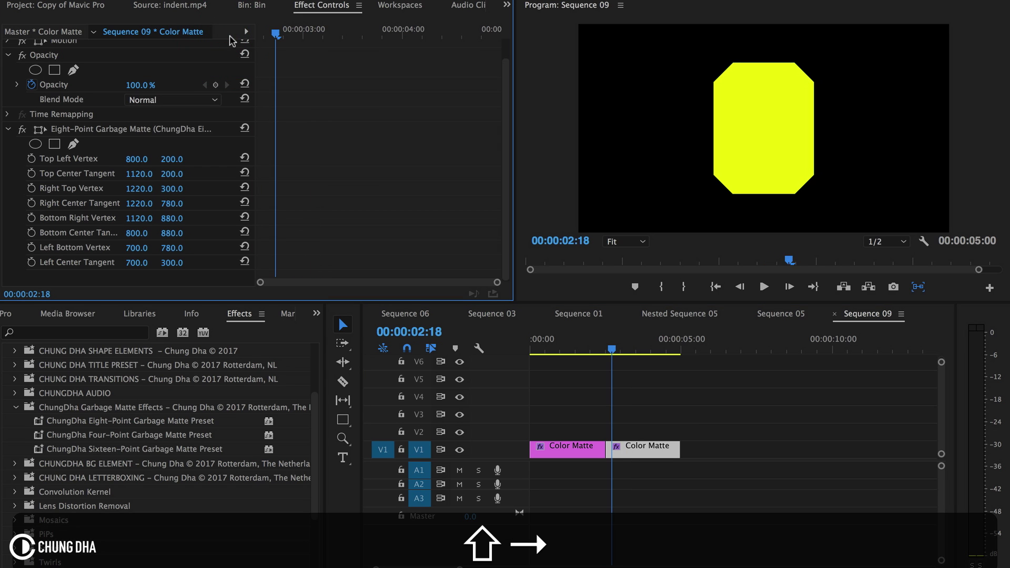
key("shift+Right")
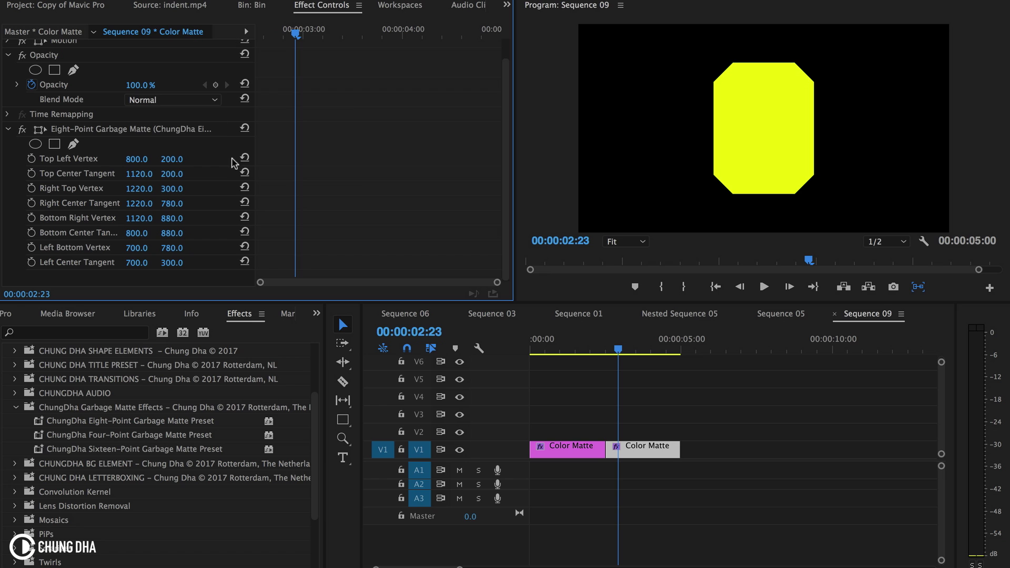
Turn on keyframing for all eight Eight-Point Garbage Matte vertices and tangents.
left_click(32, 158)
left_click(32, 174)
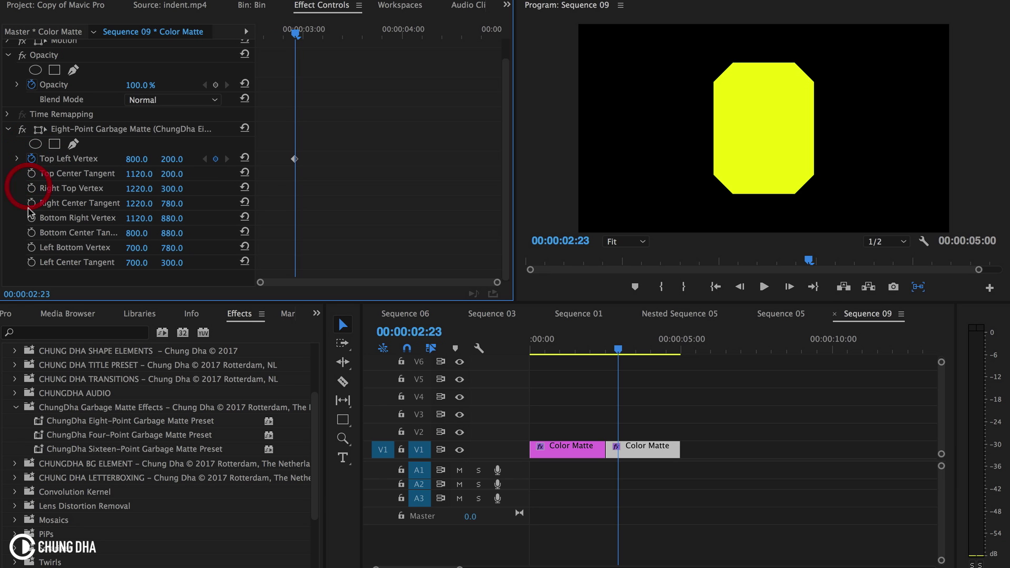
left_click(32, 187)
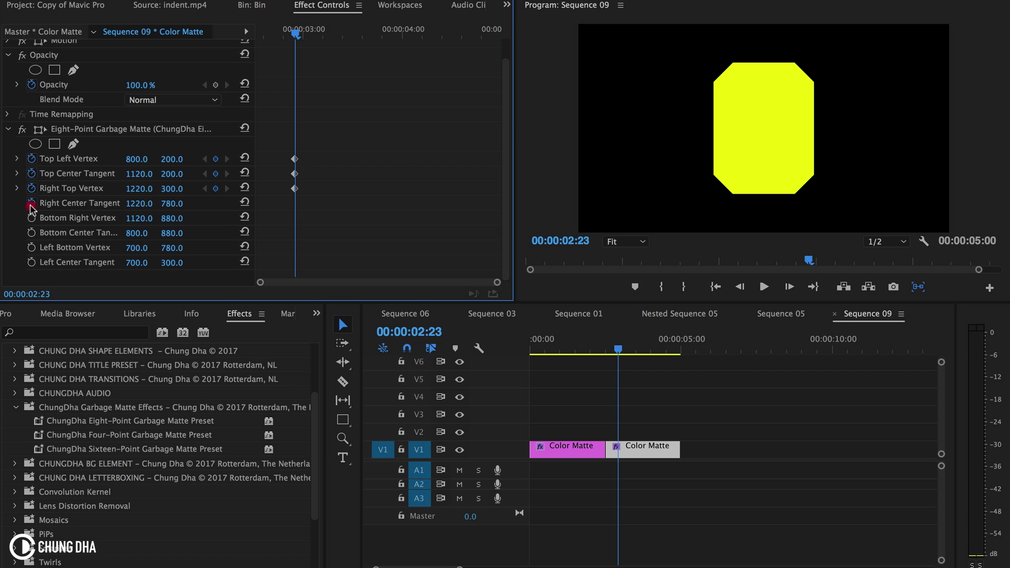
left_click(32, 203)
left_click(31, 218)
left_click(32, 232)
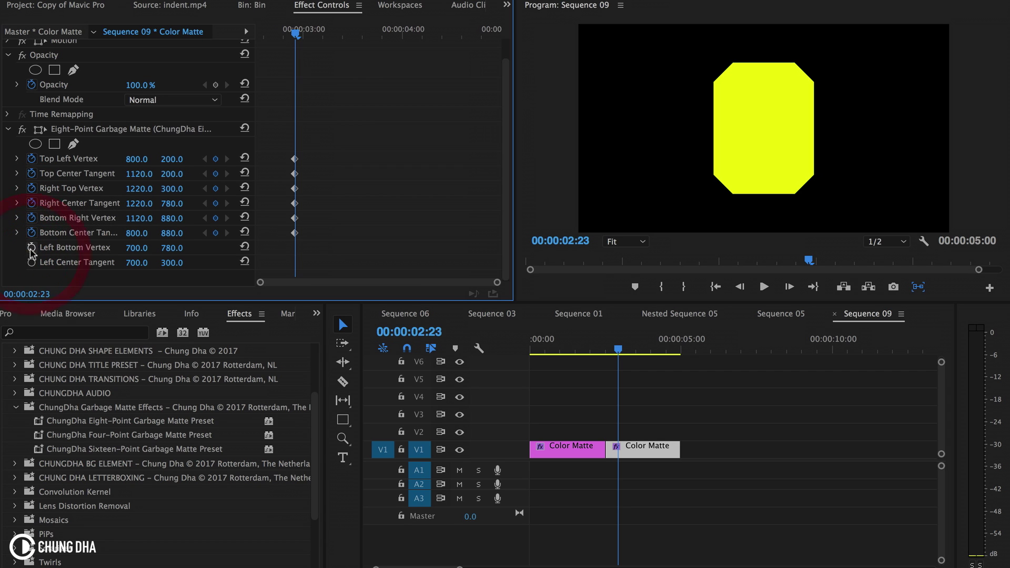
left_click(31, 247)
left_click(31, 262)
At the clip start, reset all eight points to full frame, then preview the shrink into an octagon.
left_click_drag(285, 39, 165, 33)
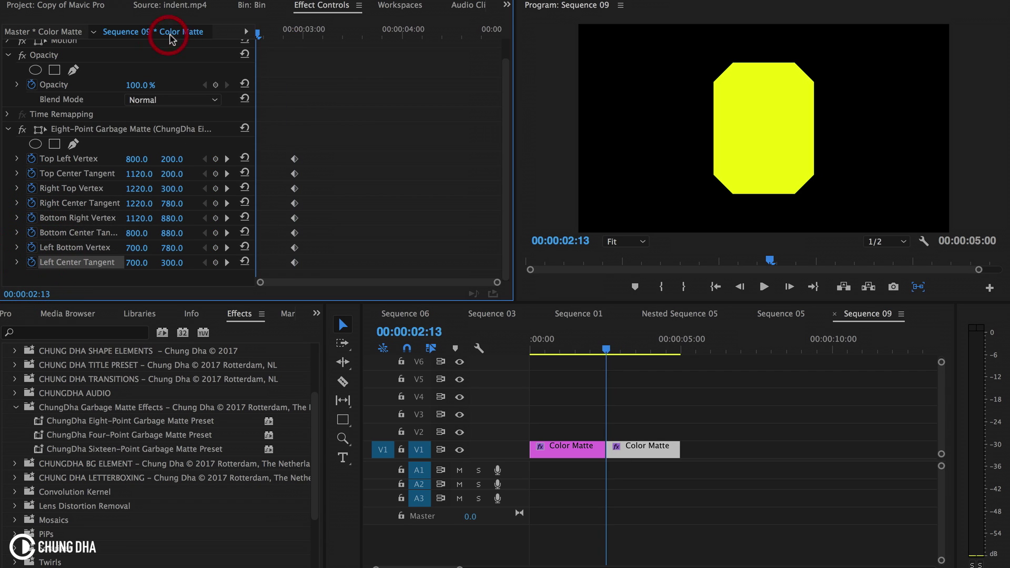
left_click(246, 158)
left_click(244, 173)
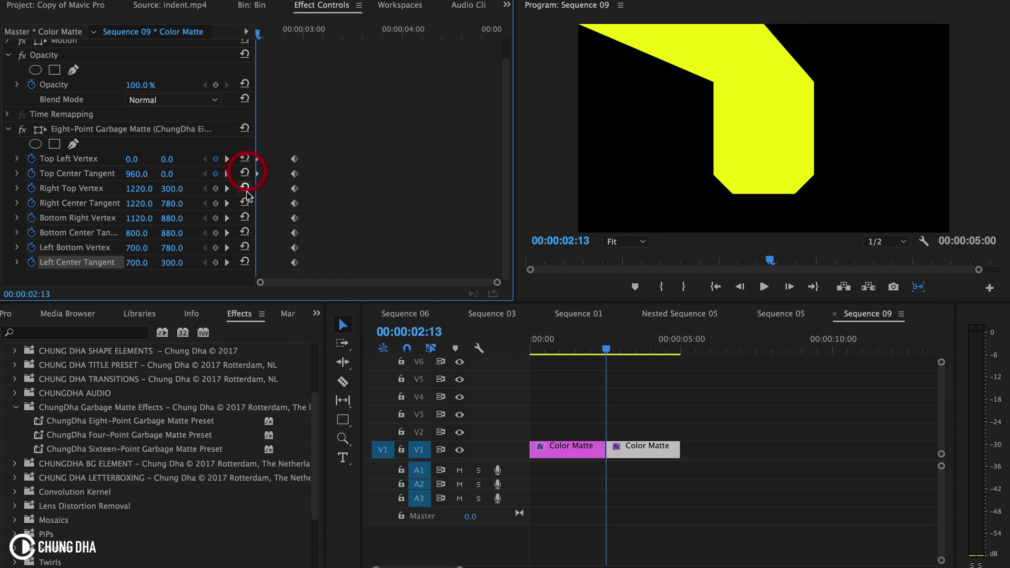
left_click(245, 188)
left_click(245, 203)
left_click(245, 218)
left_click(245, 233)
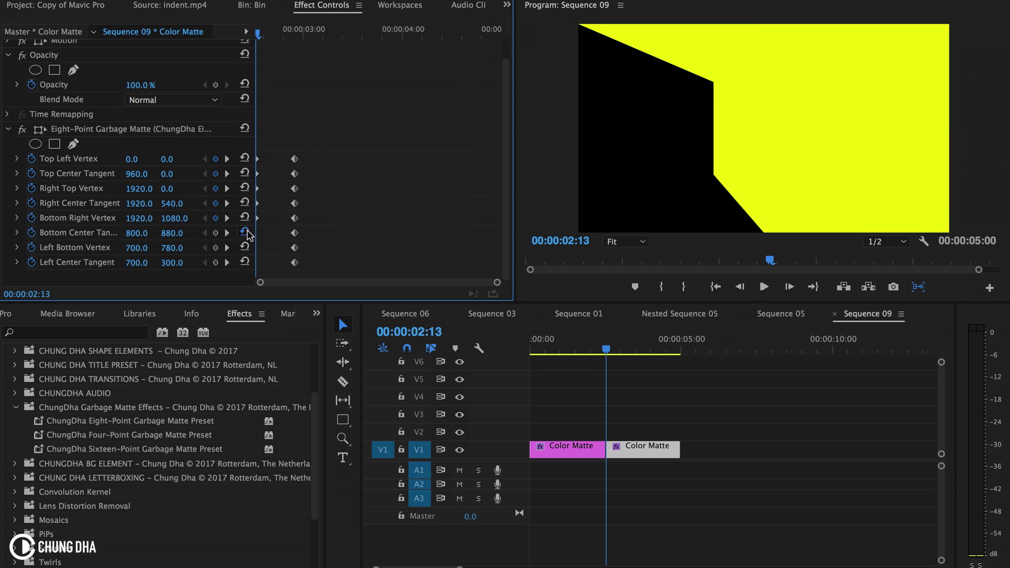
left_click(245, 248)
left_click(245, 262)
key("space")
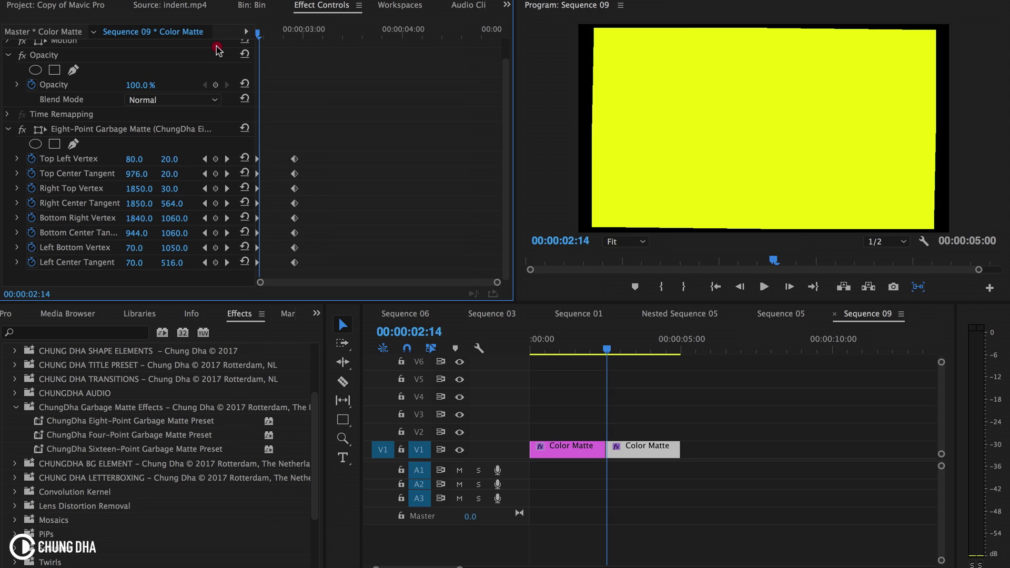
mouse_move(295, 36)
left_mouse_down()
mouse_move(257, 39)
mouse_move(310, 45)
left_mouse_up()
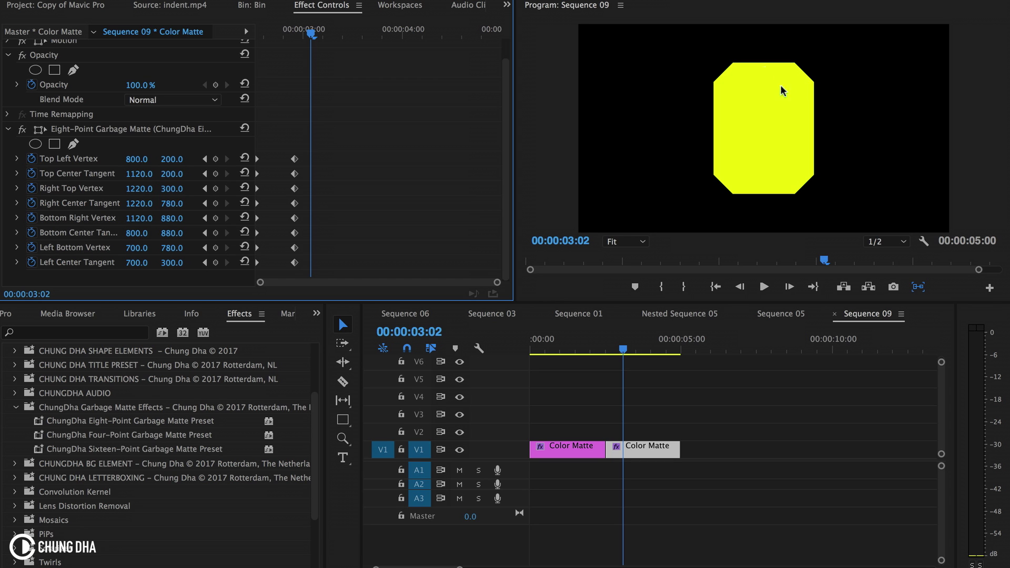
Create a new legacy title named Title 01.
key("super+shift+slash")
key("Left")
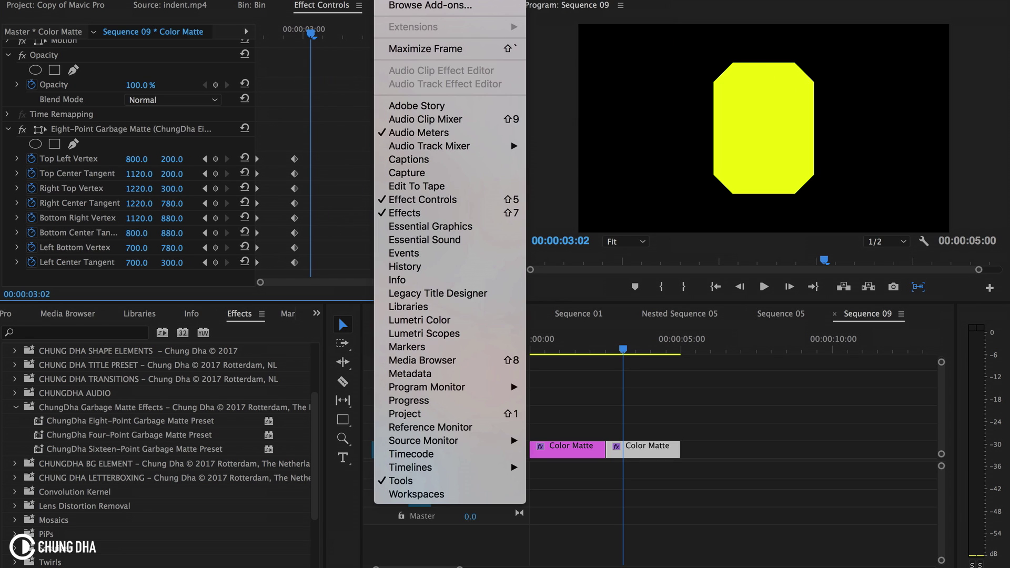
mouse_move(156, 3)
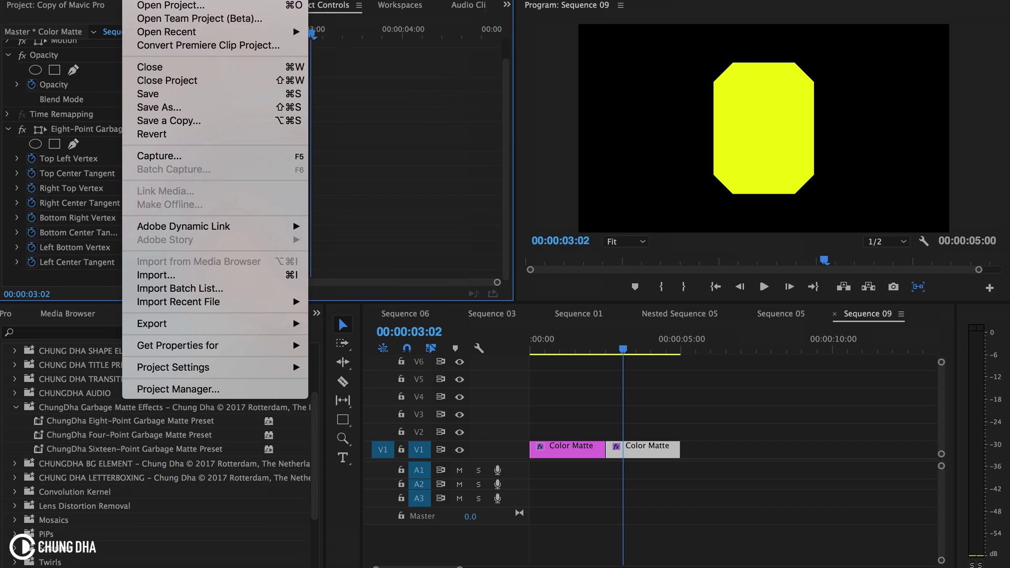
key("Right")
key("Left")
key("Right")
key("Right")
key("Left")
key("Left")
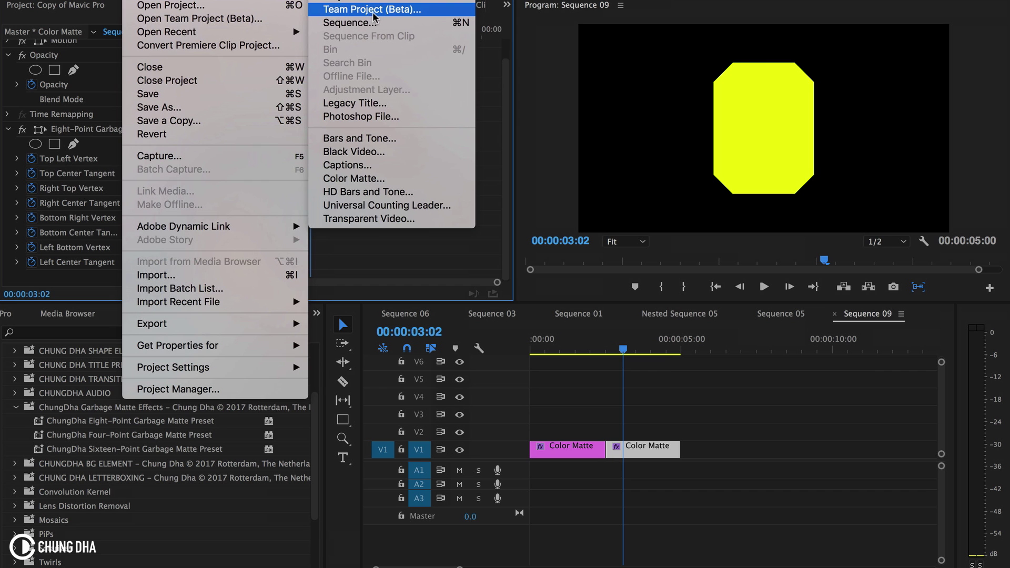
left_click(384, 104)
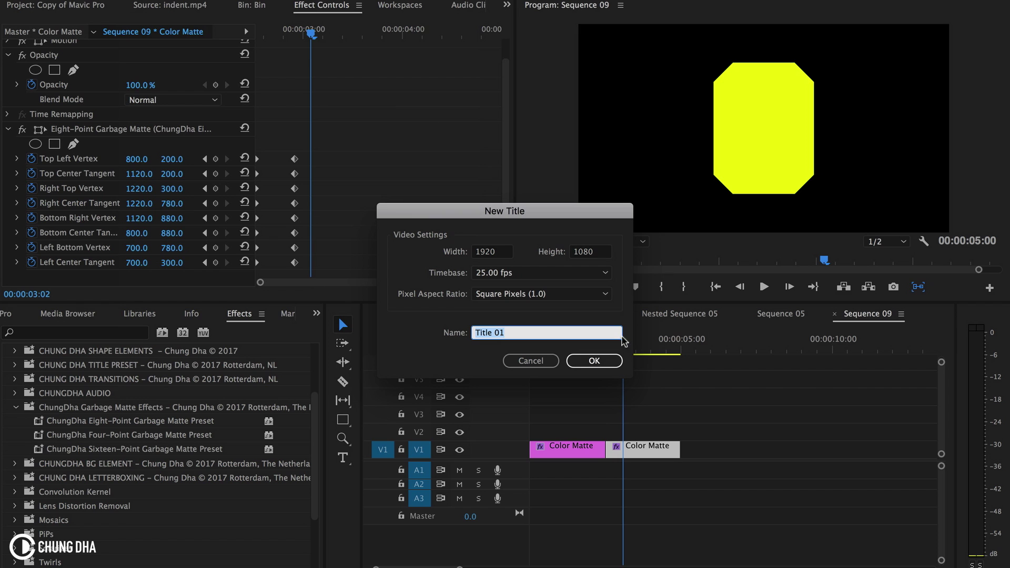
left_click(595, 361)
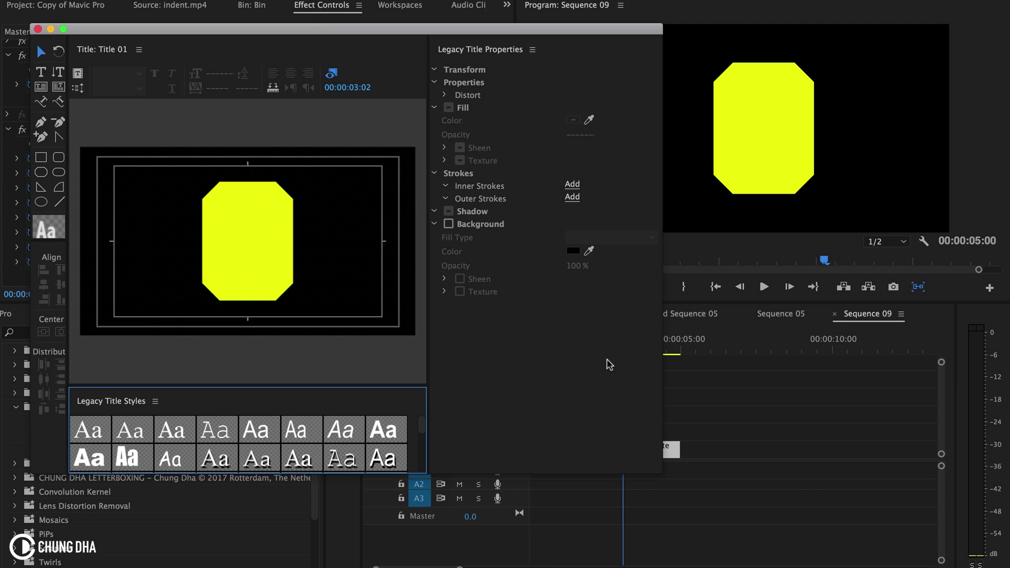
Draw a white rounded rectangle with 16% corner rounding and resize it beside the octagon.
left_click(58, 156)
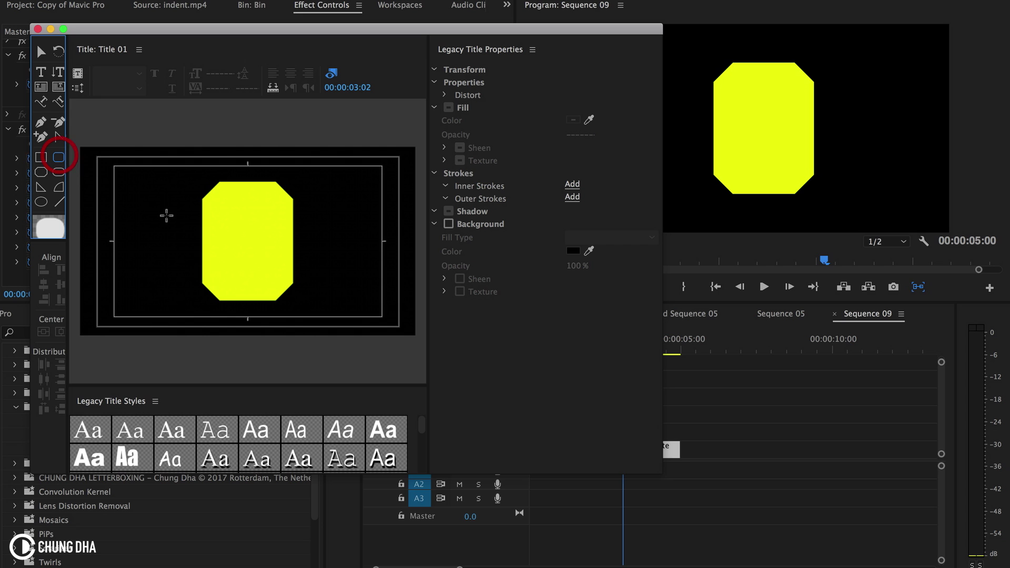
mouse_move(132, 202)
left_mouse_down()
mouse_move(169, 232)
mouse_move(181, 262)
mouse_move(199, 264)
mouse_move(187, 260)
left_mouse_up()
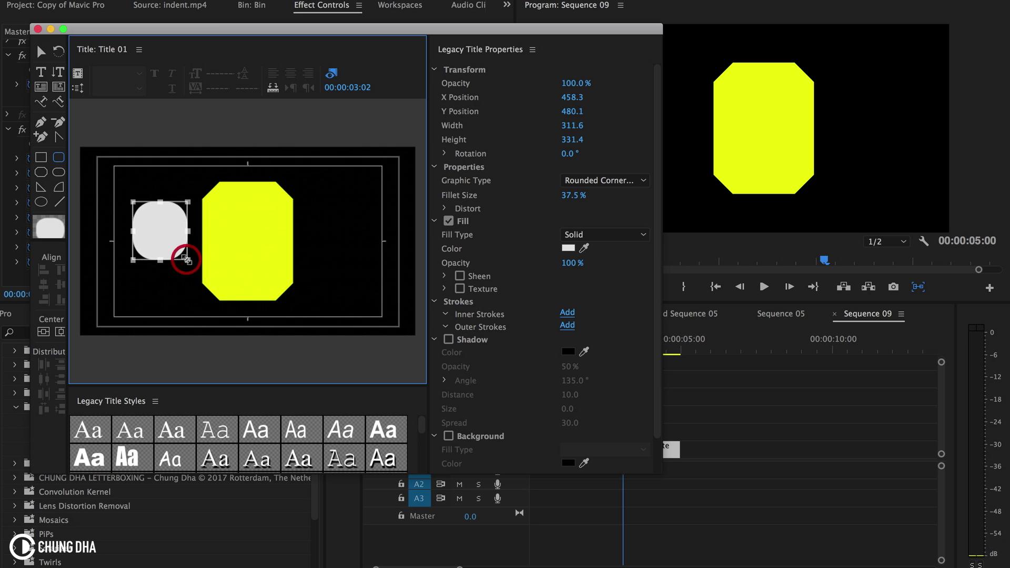
left_click(99, 174)
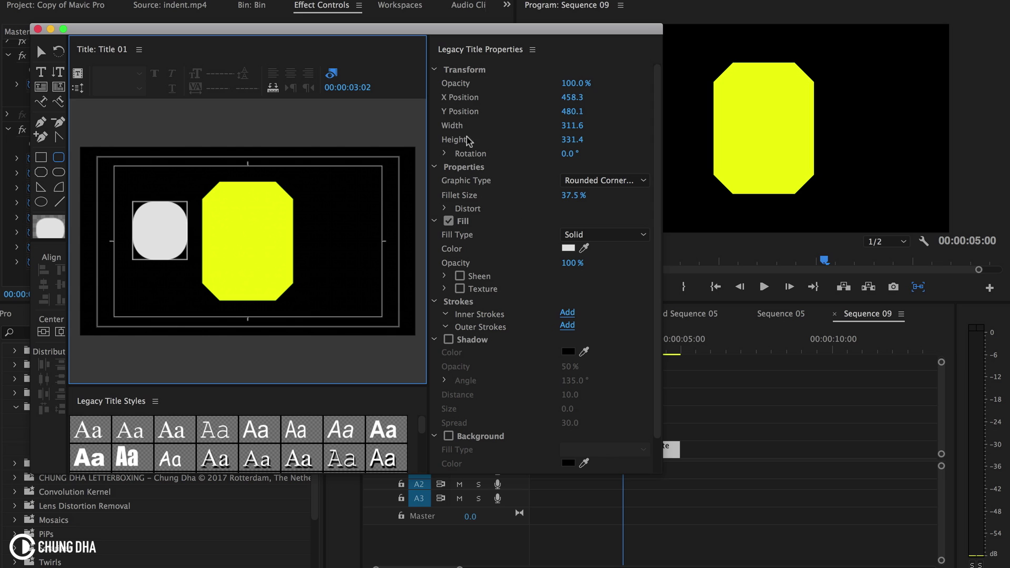
mouse_move(580, 132)
left_mouse_down()
mouse_move(572, 145)
mouse_move(606, 143)
mouse_move(584, 143)
left_mouse_up()
mouse_move(574, 195)
left_mouse_down()
mouse_move(553, 195)
mouse_move(587, 195)
mouse_move(558, 196)
left_mouse_up()
left_click_drag(574, 195, 570, 195)
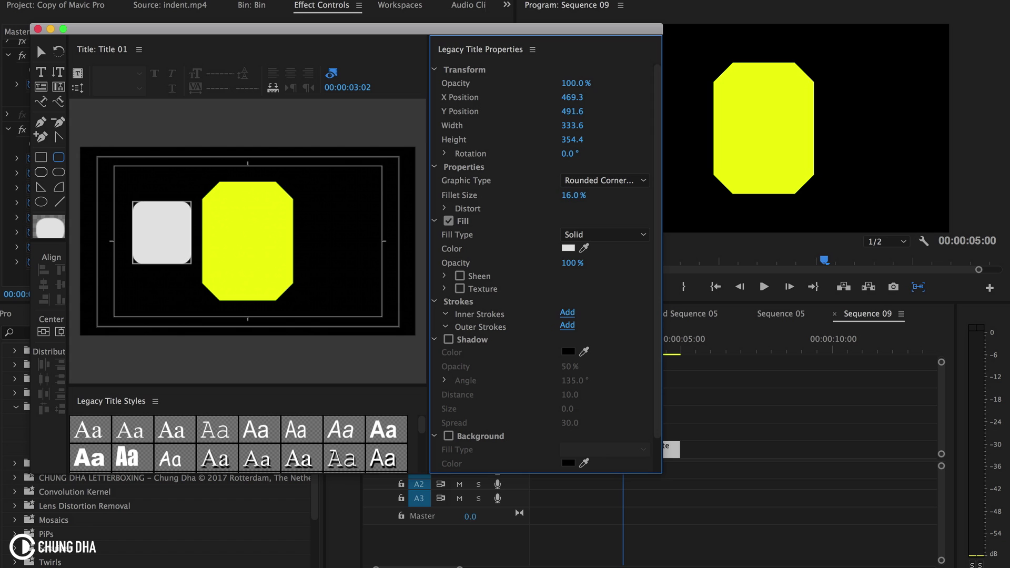
left_click_drag(573, 145, 648, 146)
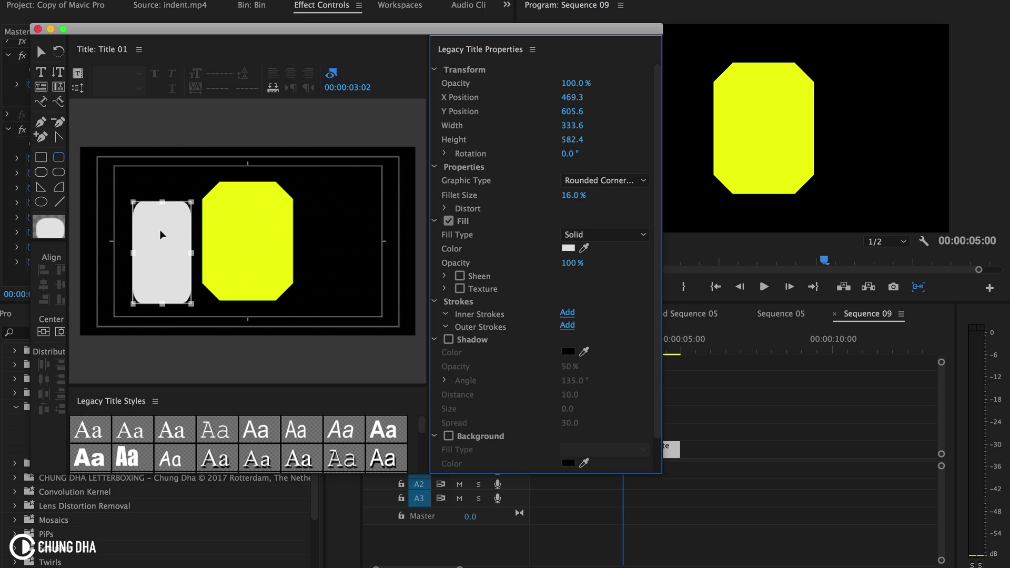
left_click_drag(131, 253, 118, 253)
mouse_move(191, 253)
left_mouse_down()
mouse_move(255, 253)
mouse_move(189, 253)
left_mouse_up()
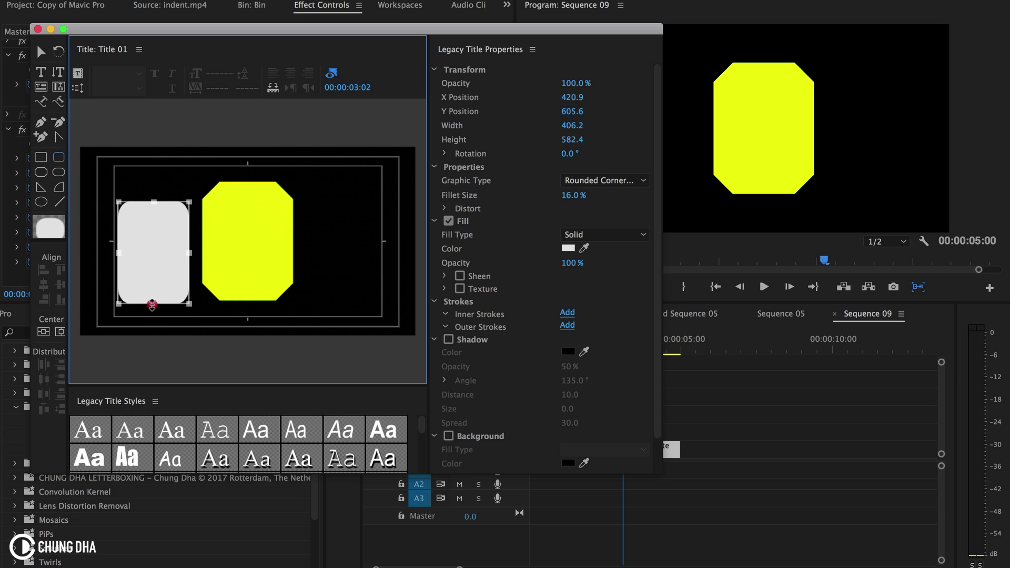
left_click_drag(154, 304, 152, 330)
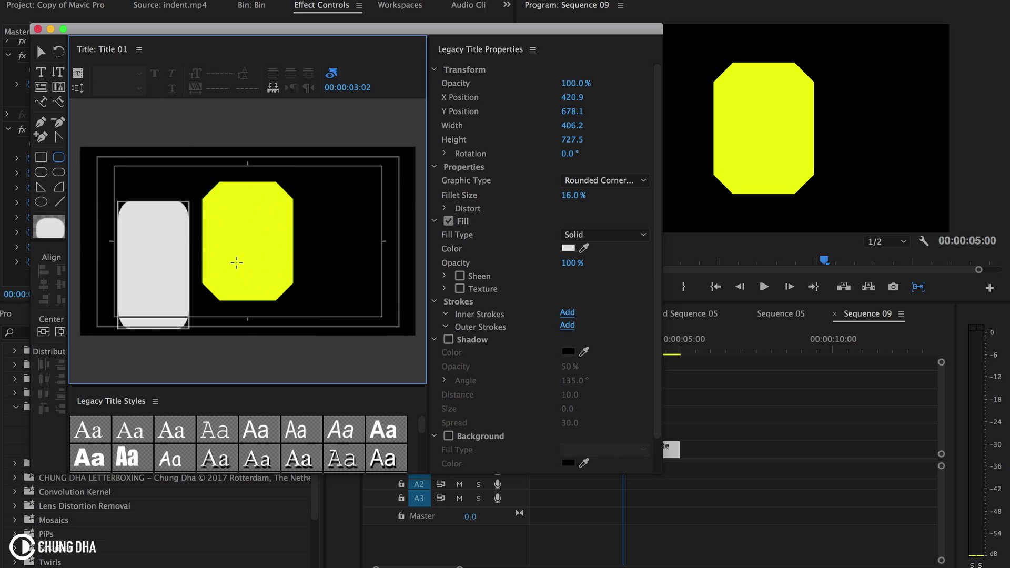
Select the white rounded rectangle and delete it from the title.
left_click(41, 51)
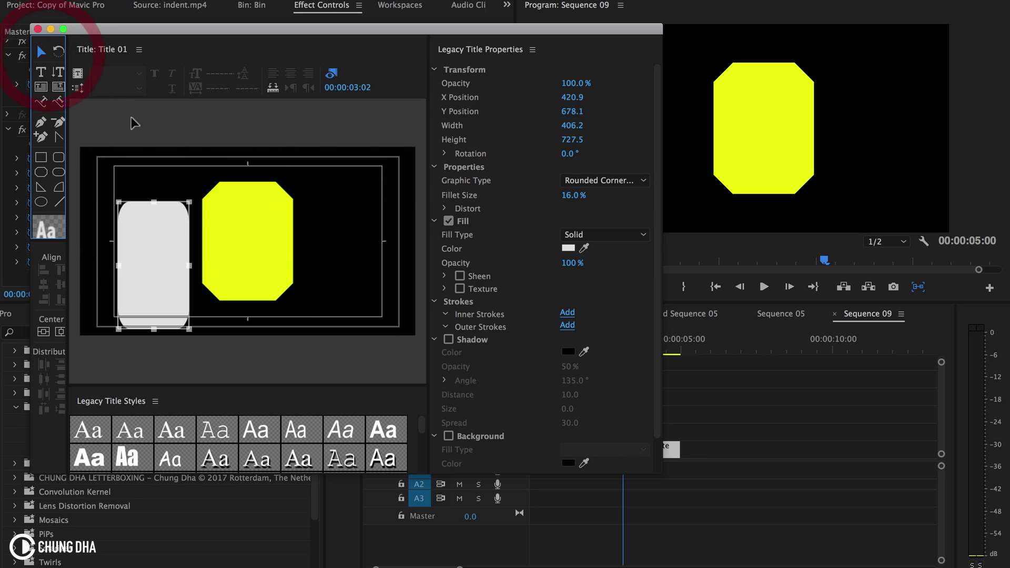
left_click(143, 136)
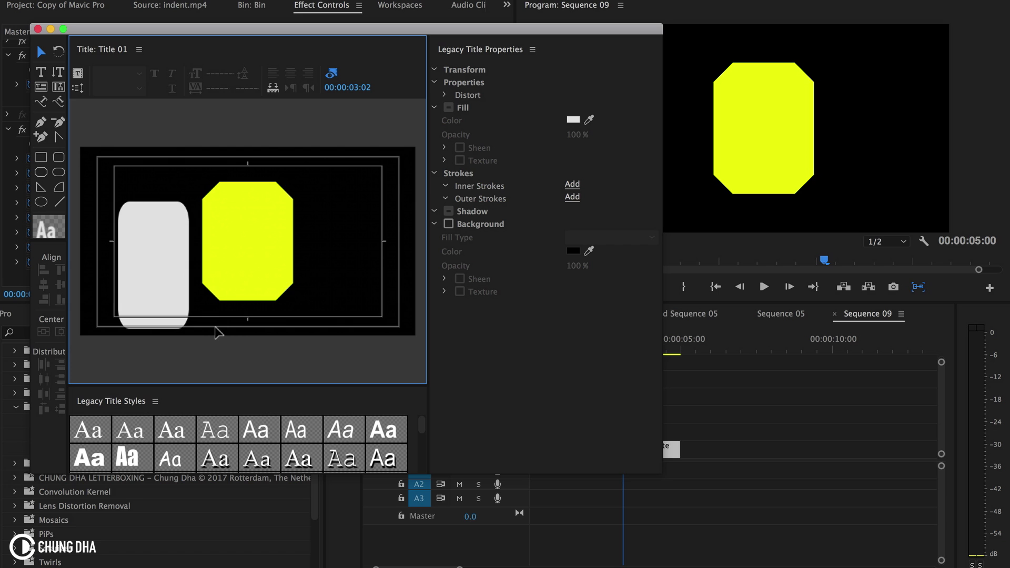
left_click(167, 270)
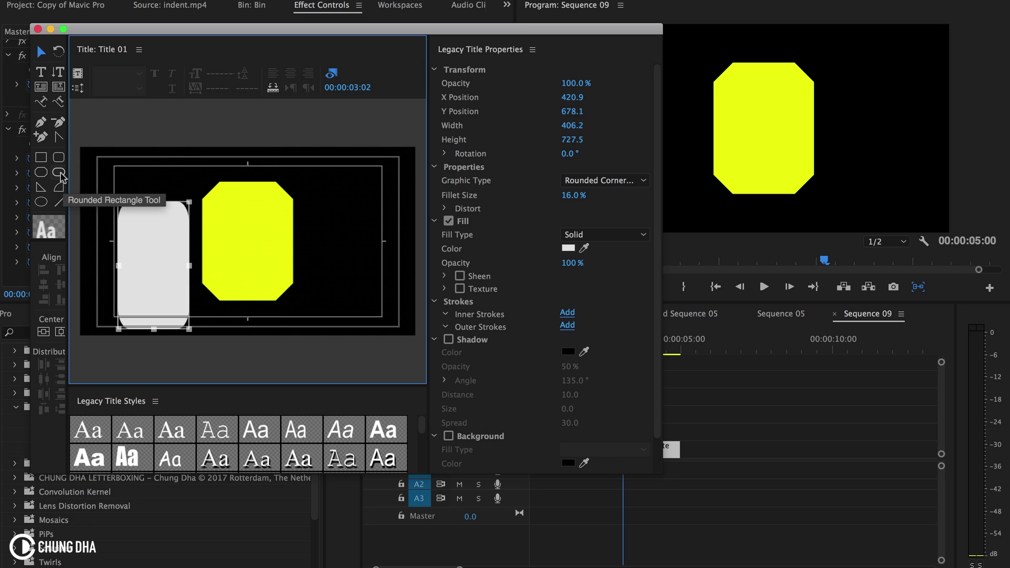
left_click(151, 235)
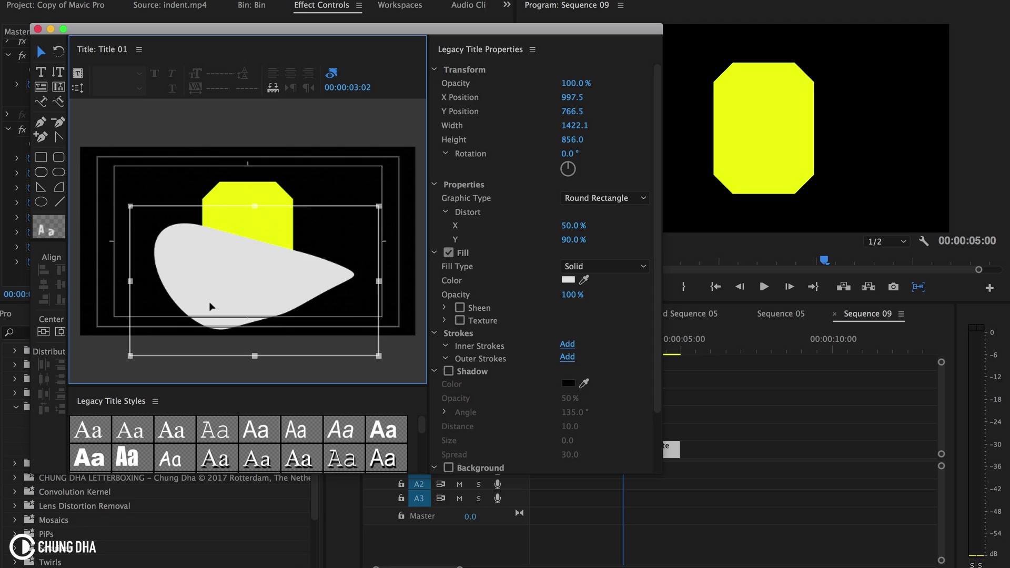
key("BackSpace")
Close the Legacy Title editor and scrub the timeline to preview the octagon clip.
left_click(38, 28)
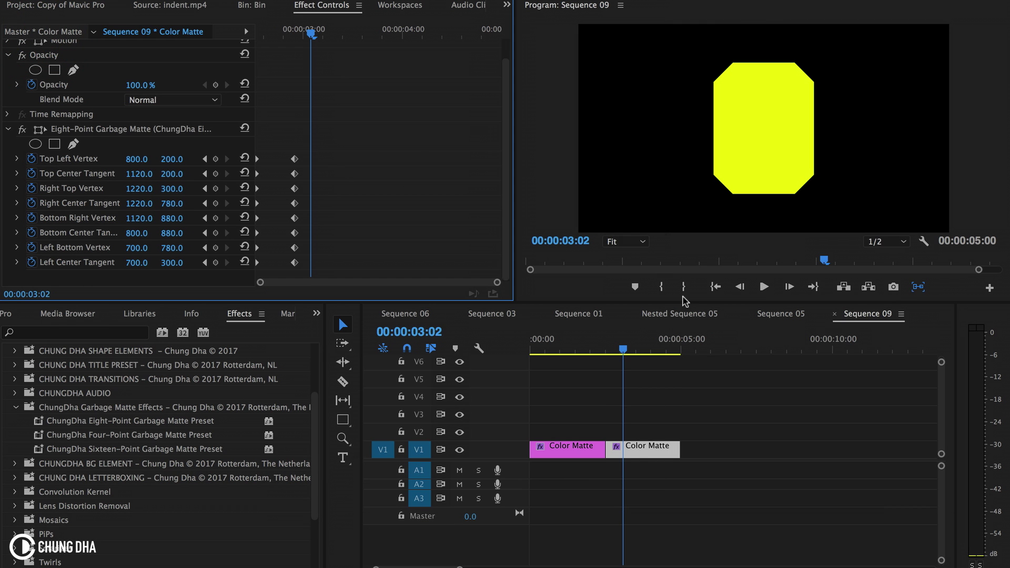
left_click_drag(626, 356, 649, 352)
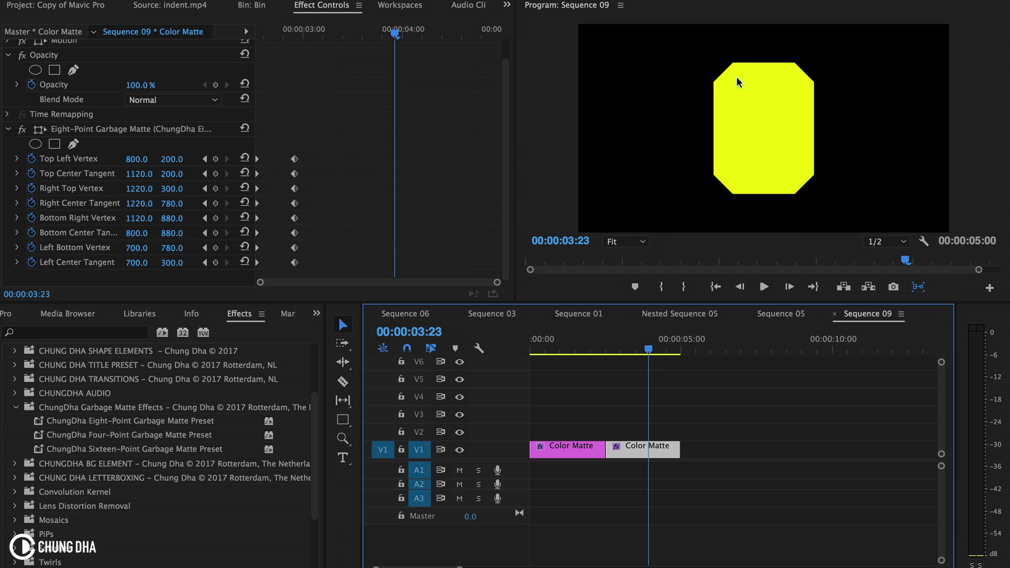
scroll(250, 442, "down", 2)
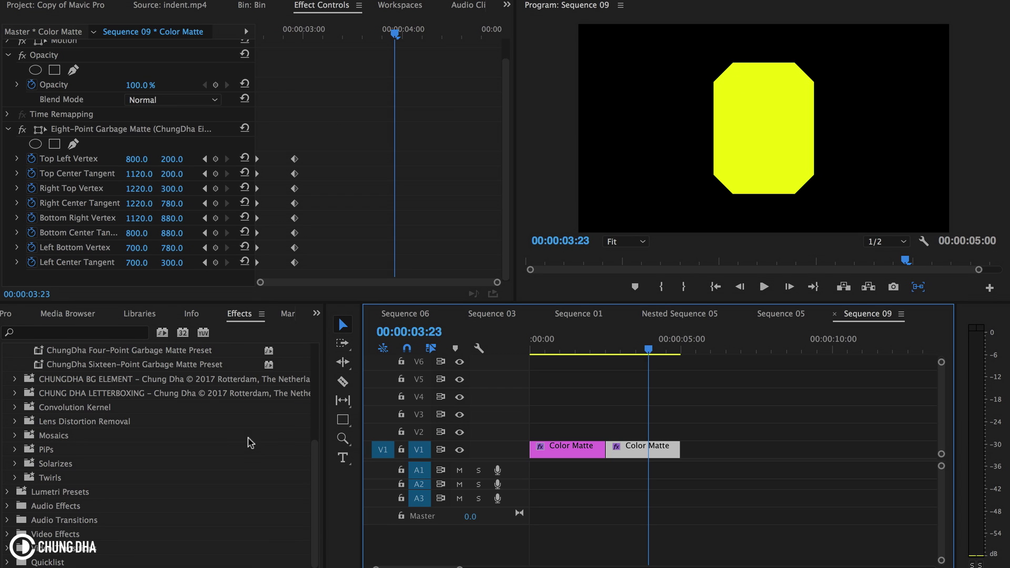
Search the effects for 'circ' and apply the Circle effect to the octagon clip.
left_click(48, 334)
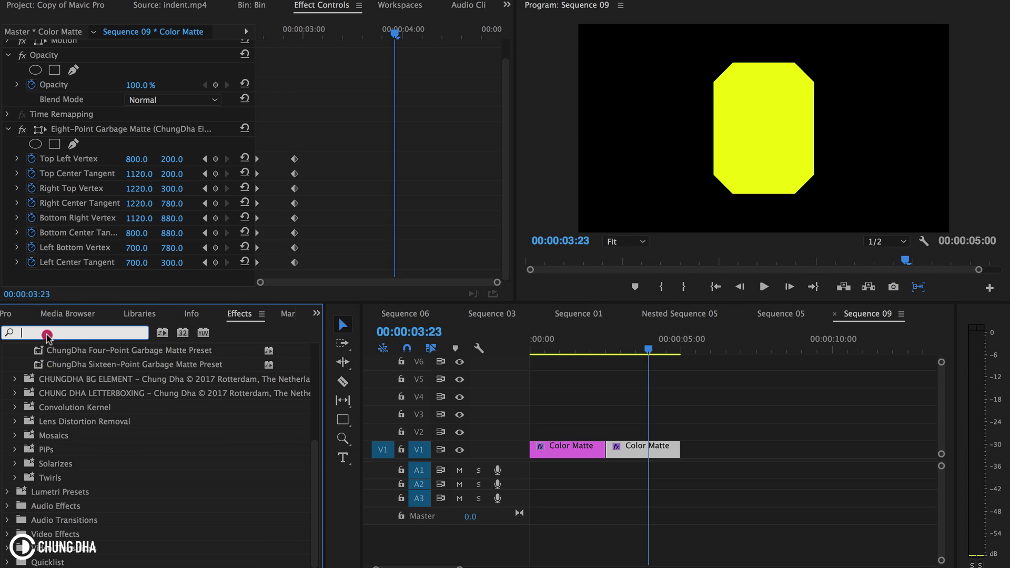
type("circ")
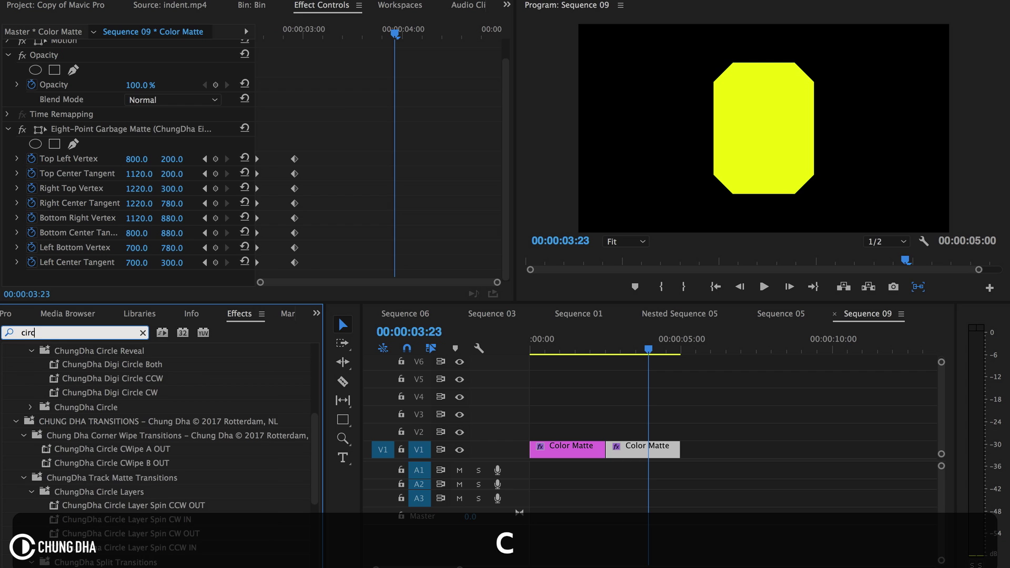
scroll(128, 385, "down", 5)
left_click_drag(58, 534, 640, 448)
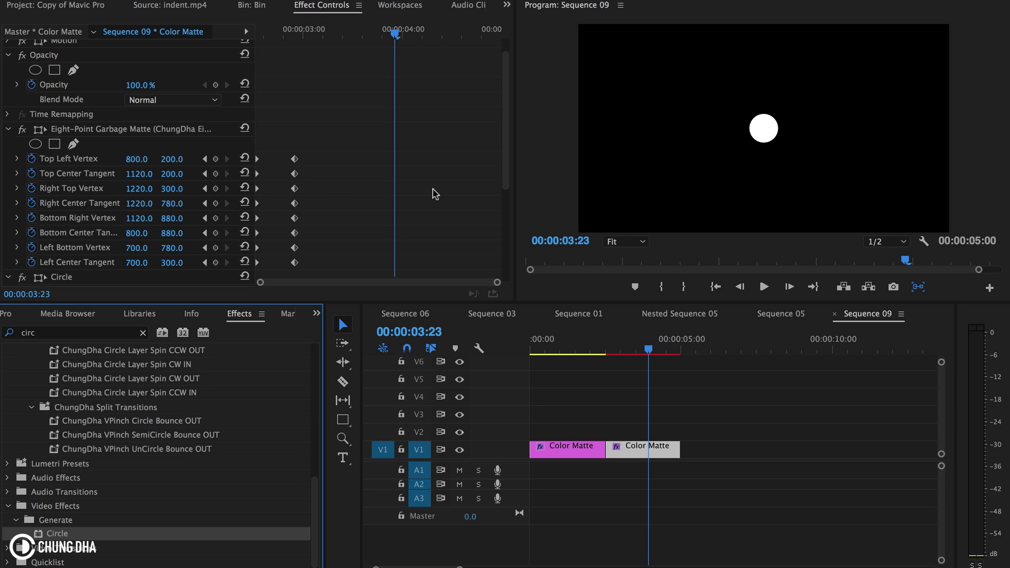
scroll(435, 195, "down", 5)
Set the Circle's blending mode to Normal and its colour to the octagon's yellow.
left_click(169, 264)
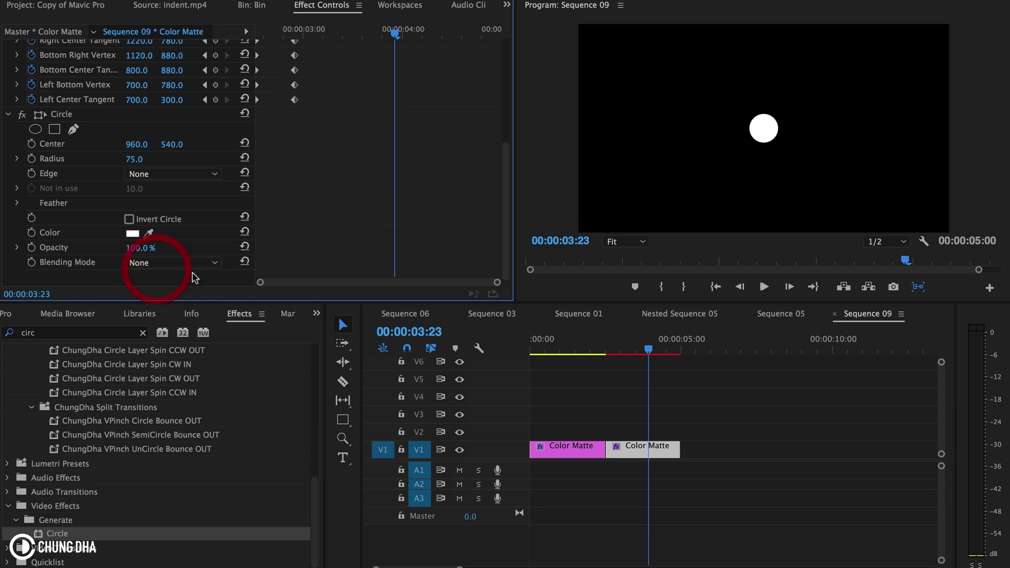
left_click(188, 287)
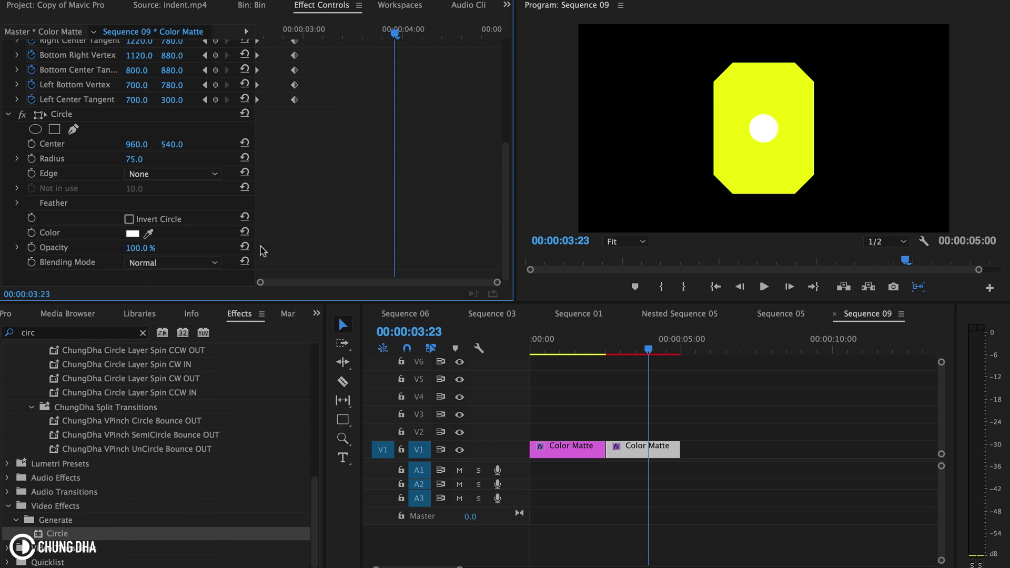
left_click(152, 233)
left_click(733, 101)
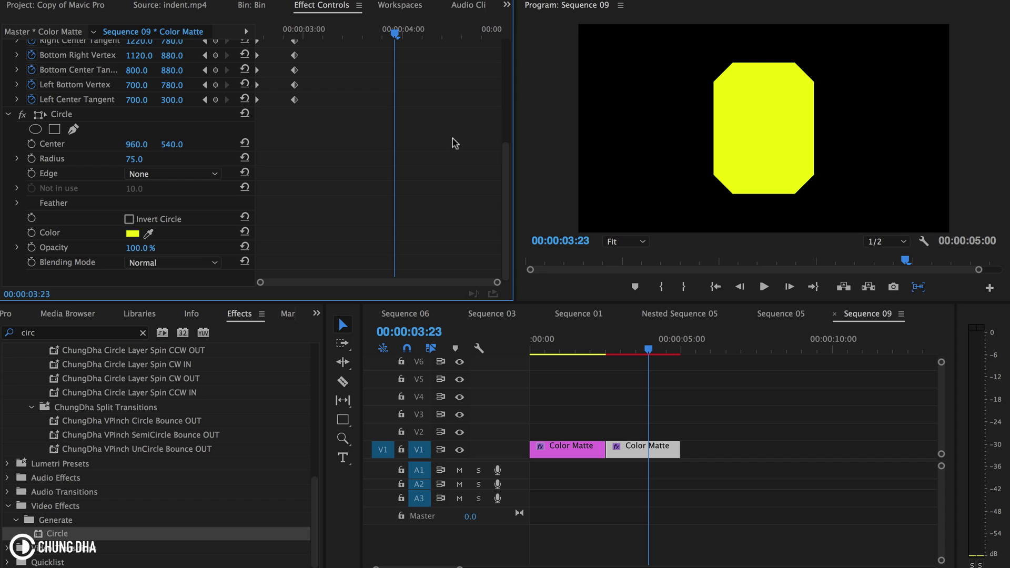
Move the circle toward the octagon's top-left corner and set its radius to 100.
left_click_drag(164, 150, 136, 164)
left_click_drag(172, 145, 37, 145)
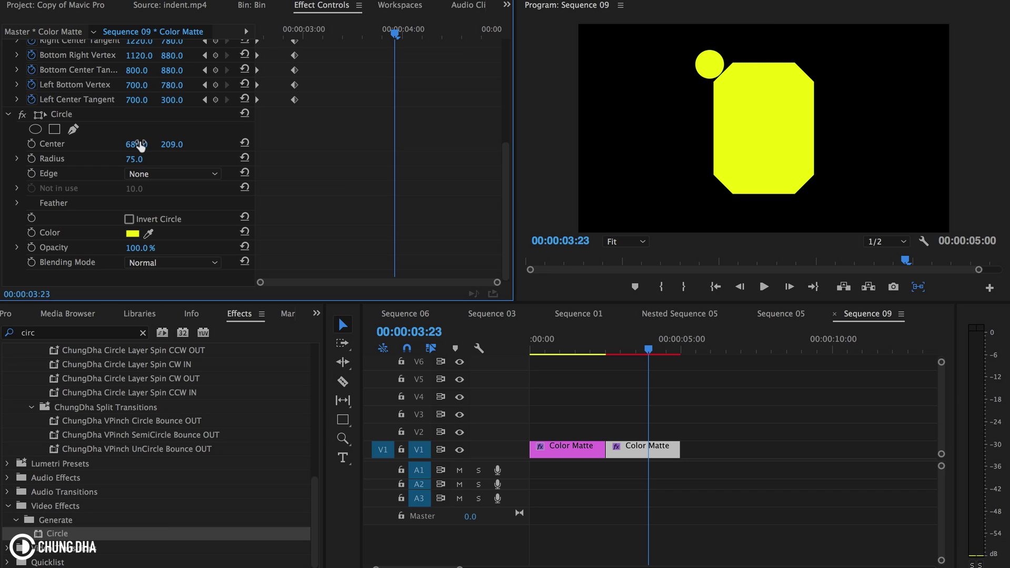
left_click(138, 158)
type("1")
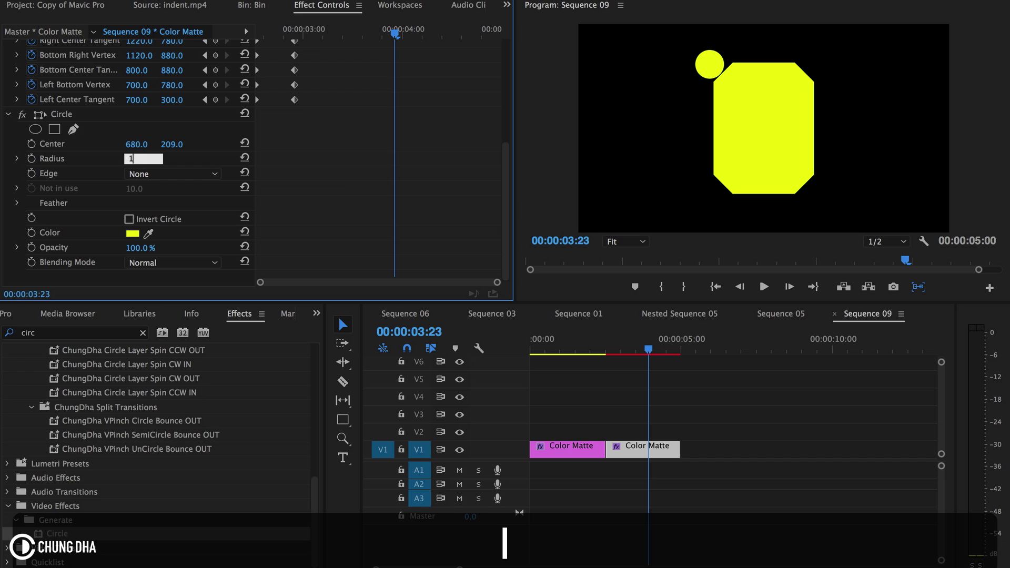
type("00")
key("Return")
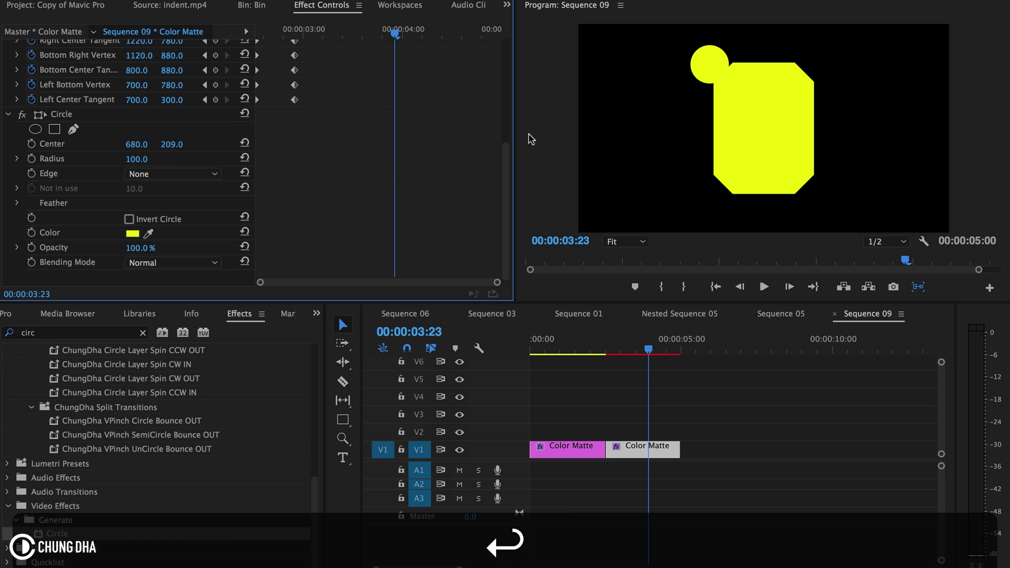
Drag the circle's centre until it fits the octagon's top-left corner.
left_click_drag(137, 144, 57, 144)
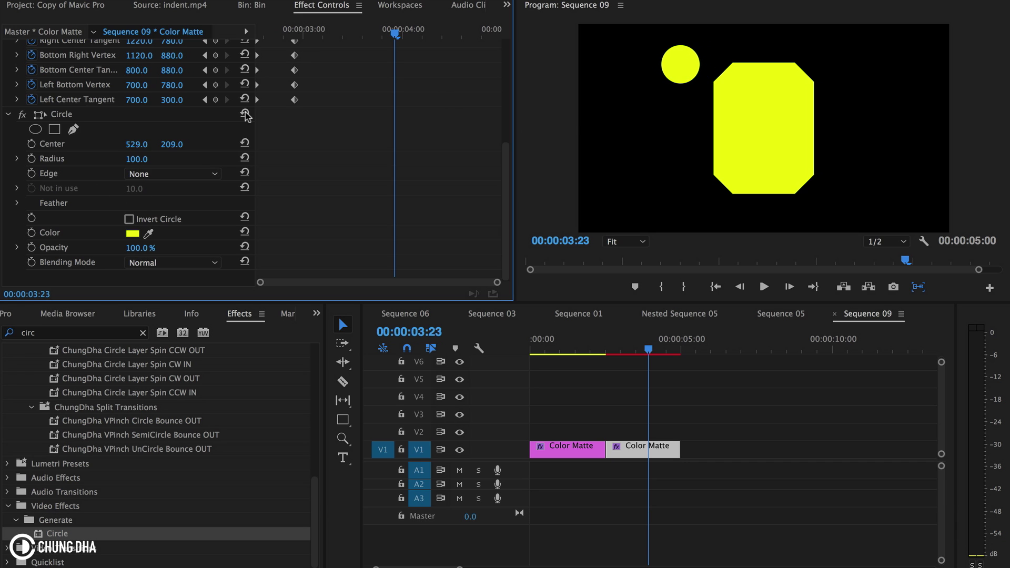
left_click(726, 69)
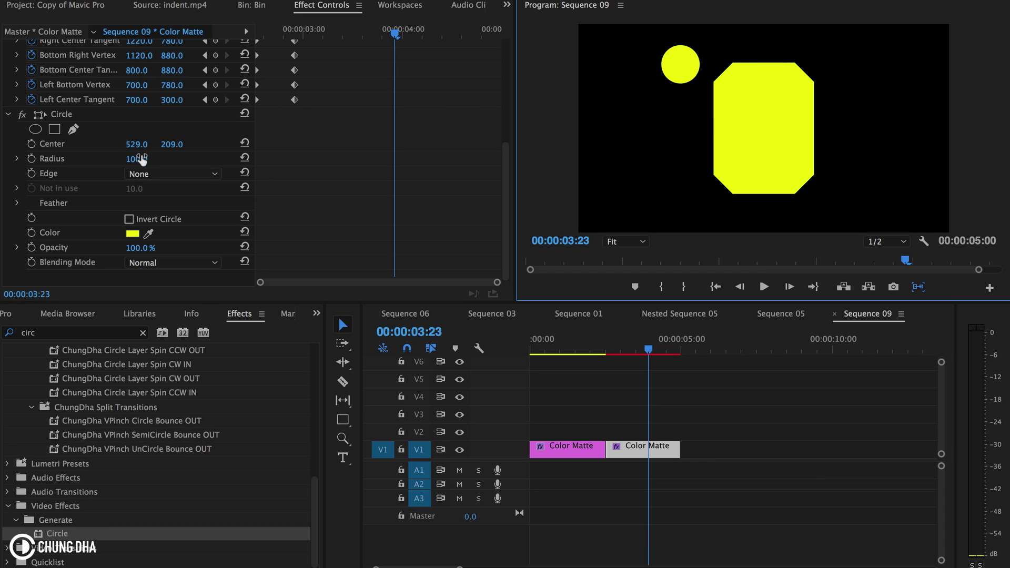
left_click_drag(138, 145, 218, 144)
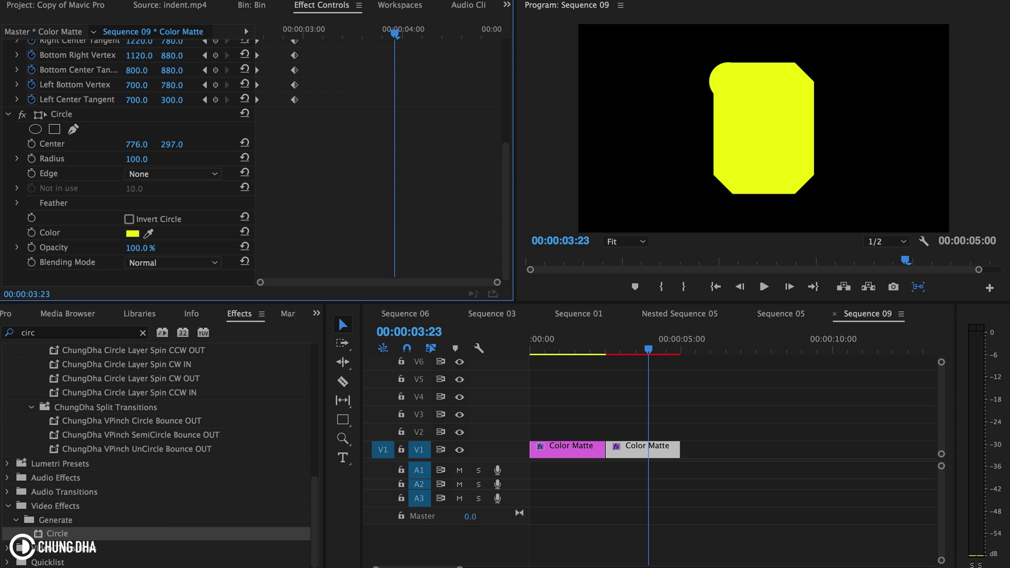
left_click_drag(136, 144, 177, 144)
Set the Circle centre to exactly 800, 300, then paste a duplicate Circle effect.
left_click(171, 144)
type("300")
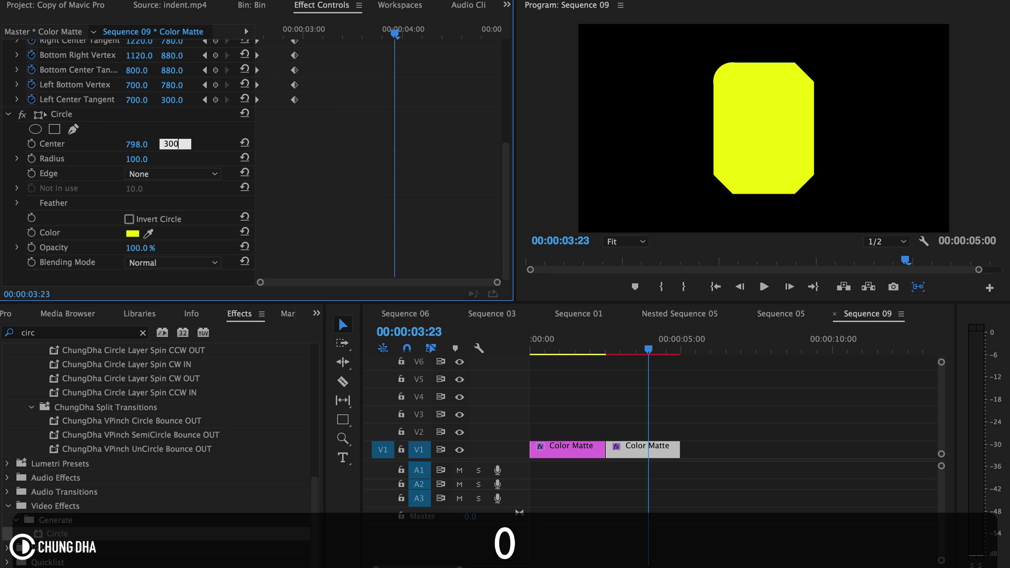
key("Return")
left_click(139, 144)
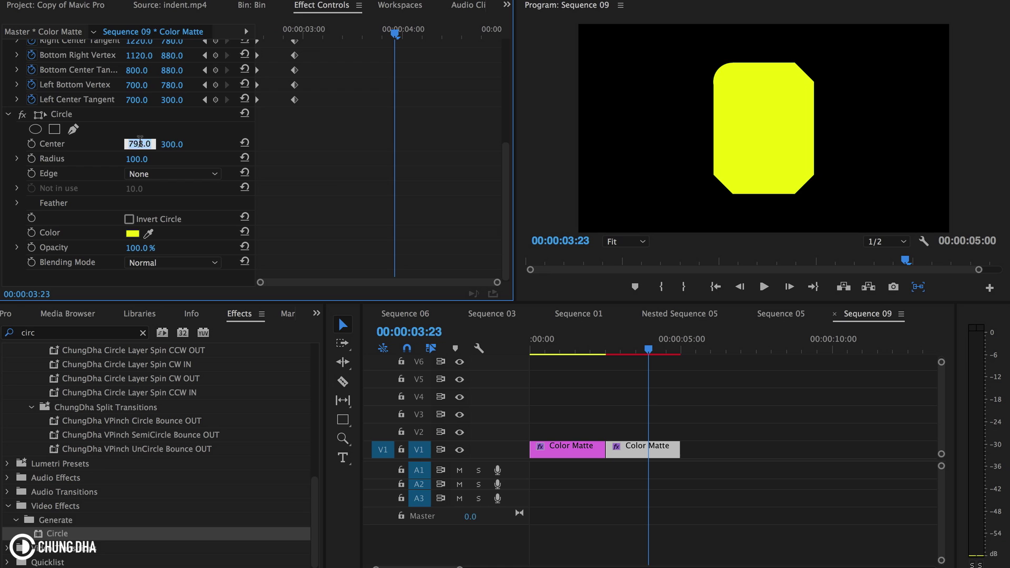
type("800")
key("Return")
left_click(67, 115)
key("super+v")
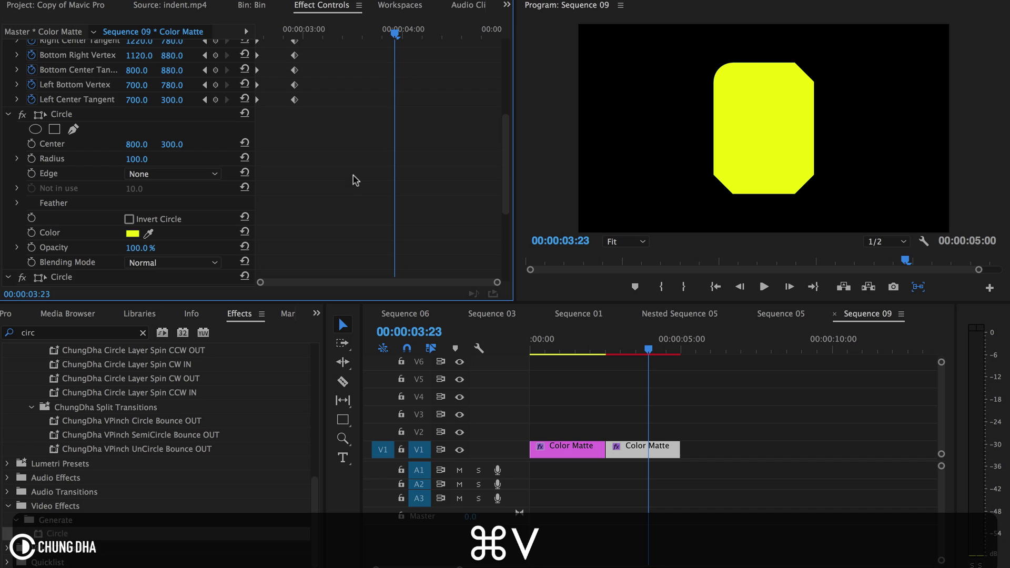
Move the second Circle to the octagon's top-right corner with Center X 1120.
left_click(61, 115)
left_click_drag(137, 145, 304, 144)
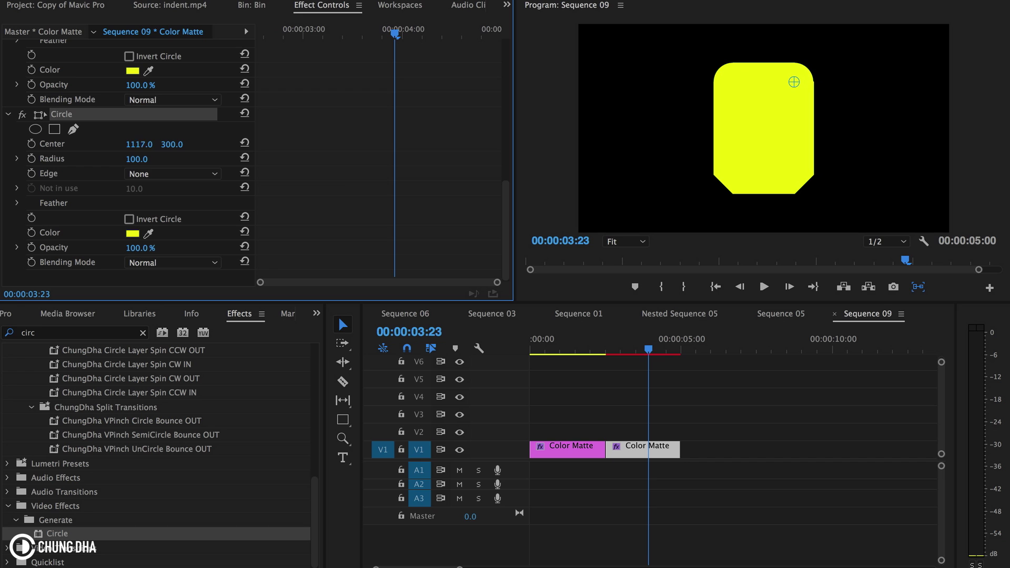
left_click(140, 143)
type("1120")
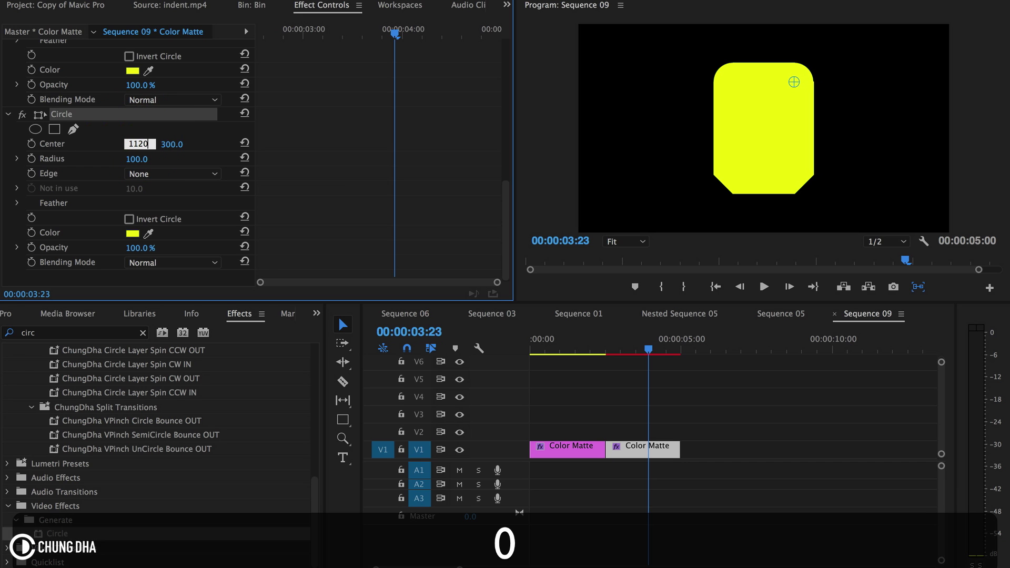
key("Return")
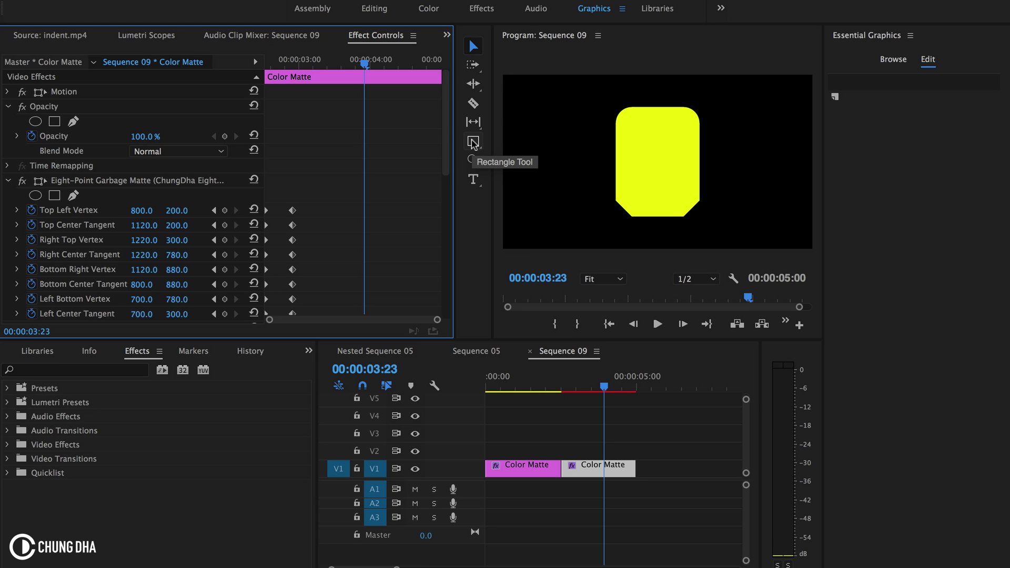
mouse_move(475, 145)
left_mouse_down()
mouse_move(529, 145)
mouse_move(473, 141)
left_mouse_up()
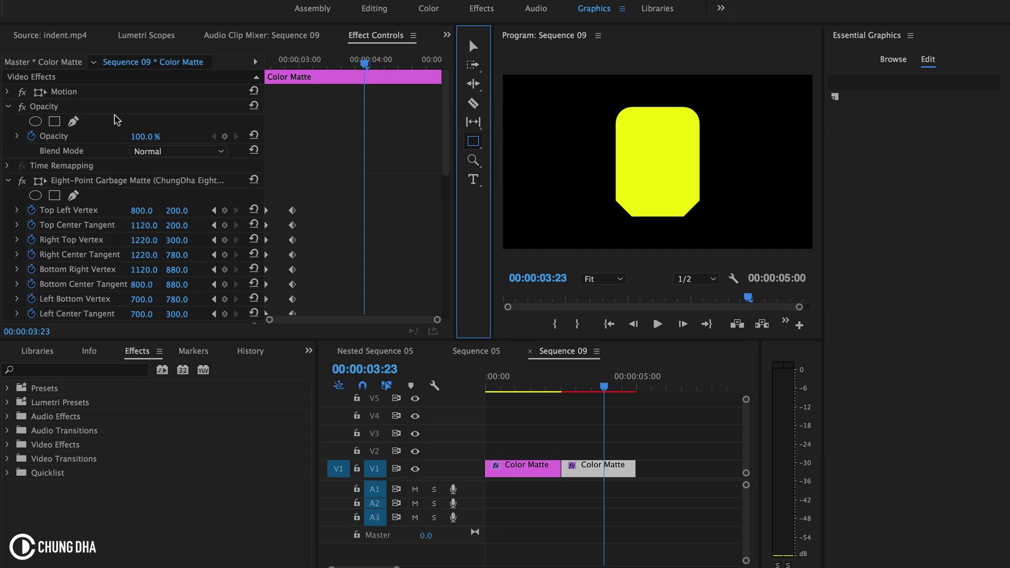